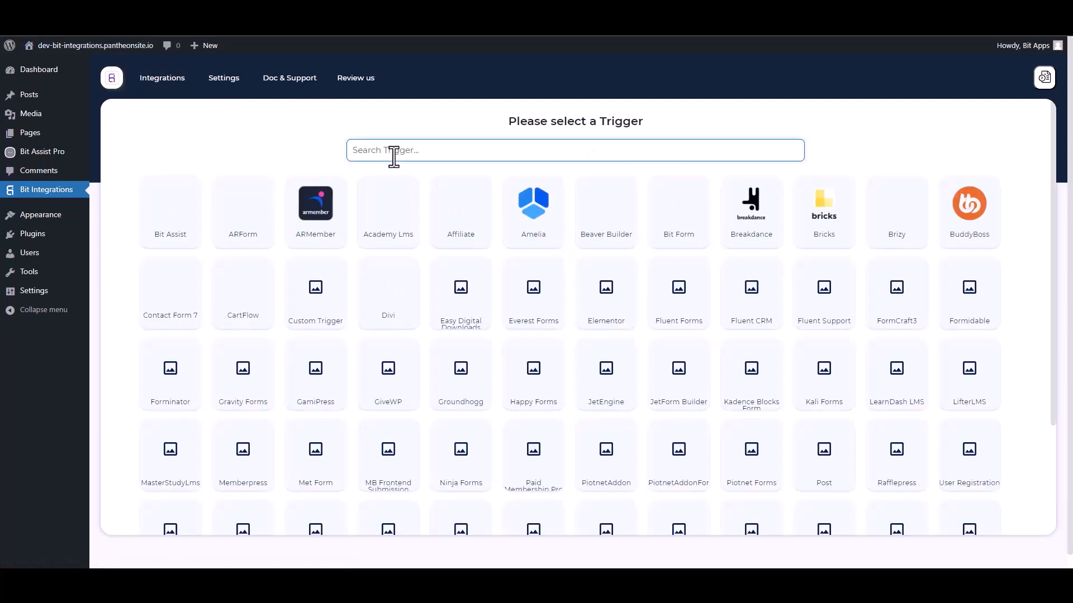
Choose Bit Assist as the trigger, copy its webhook URL and fetch a test submission.
left_click(185, 211)
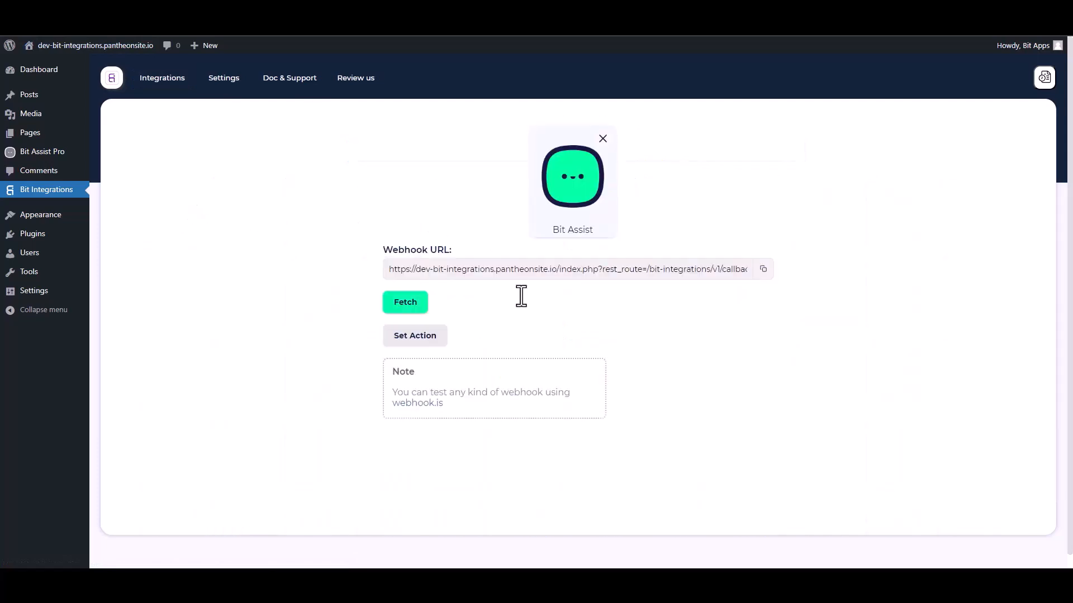
left_click(762, 270)
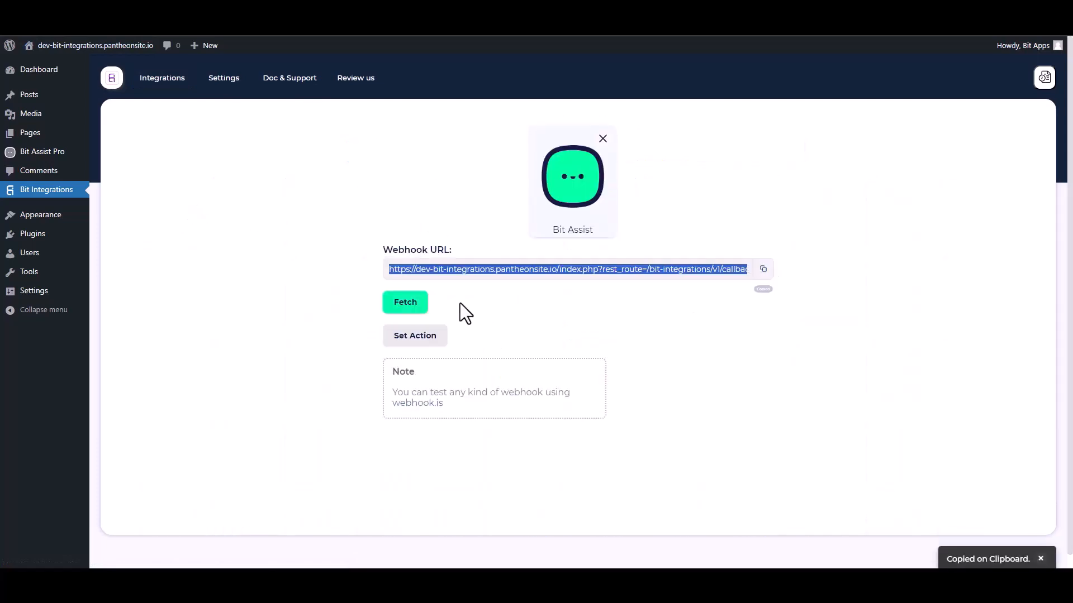
left_click(412, 306)
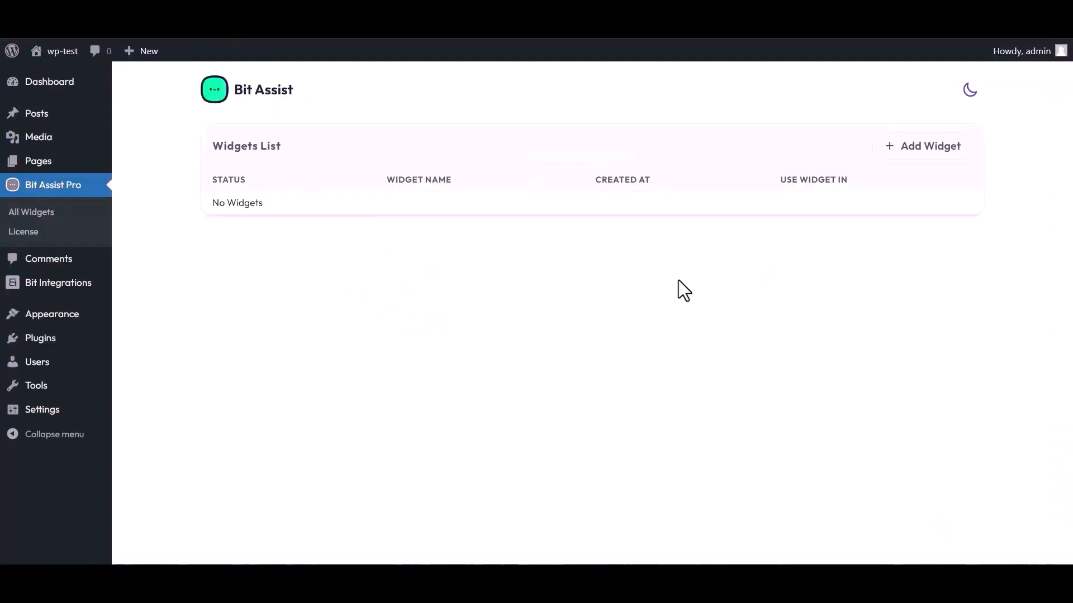
Create a Bit Assist widget named 'Bit Integrations' and open it for editing.
left_click(926, 150)
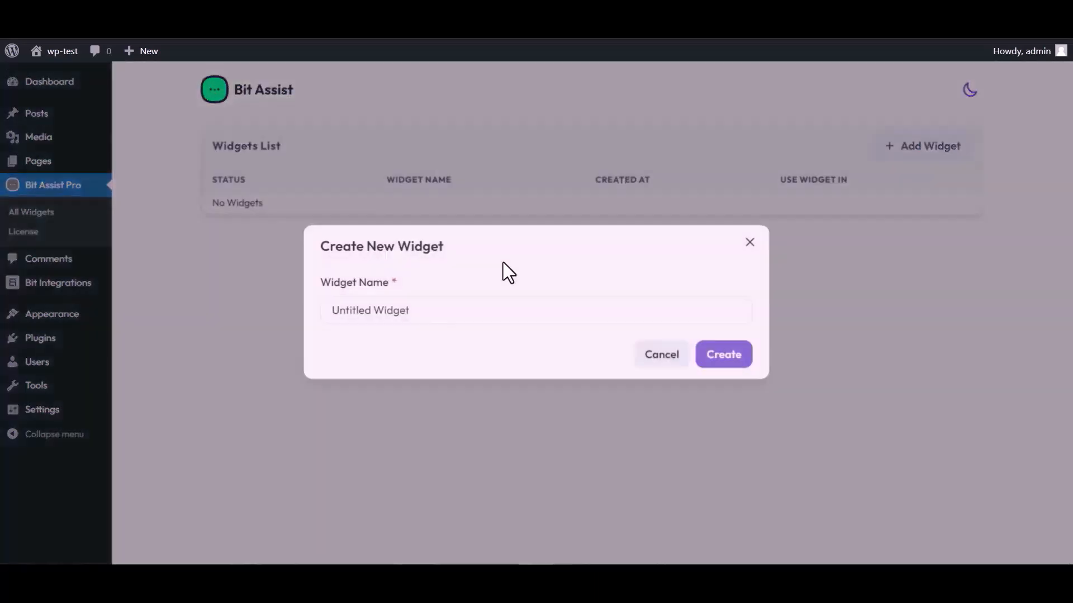
left_click(417, 311)
triple_click(416, 311)
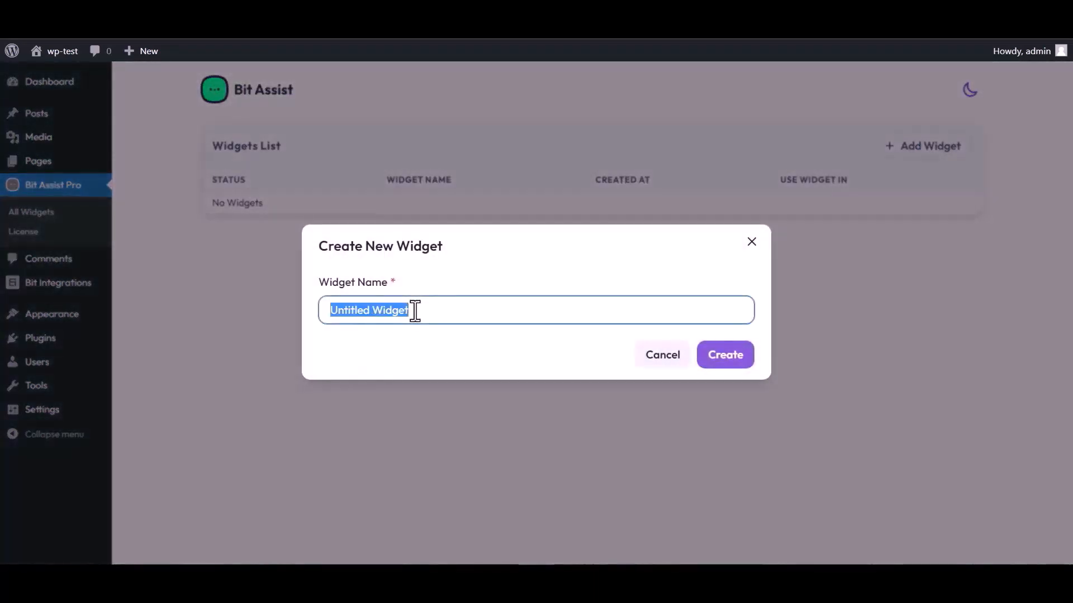
type("Bi")
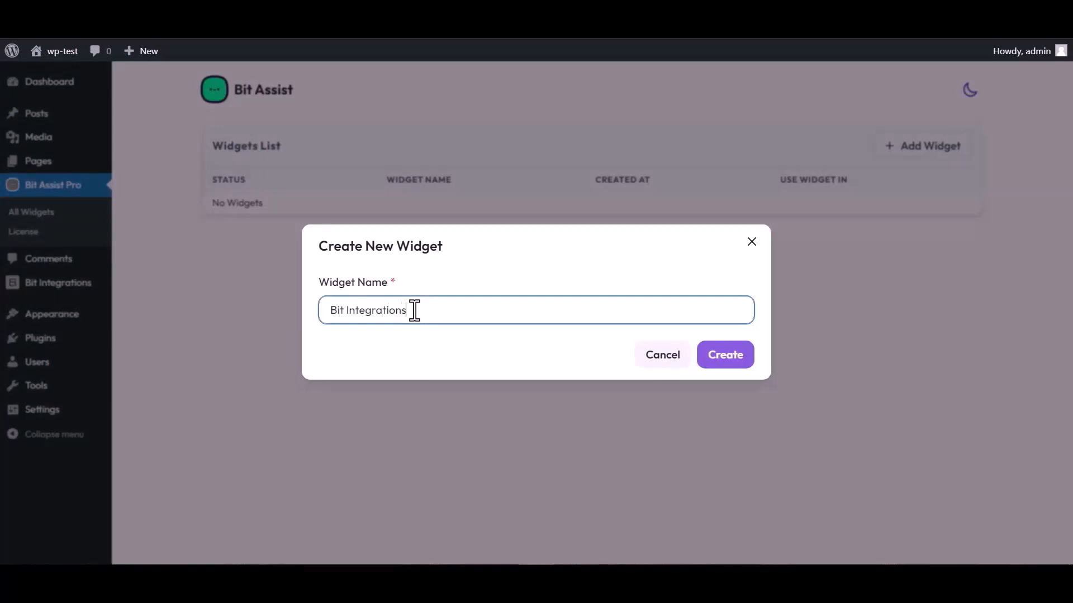
type("t Integrations")
left_click(735, 369)
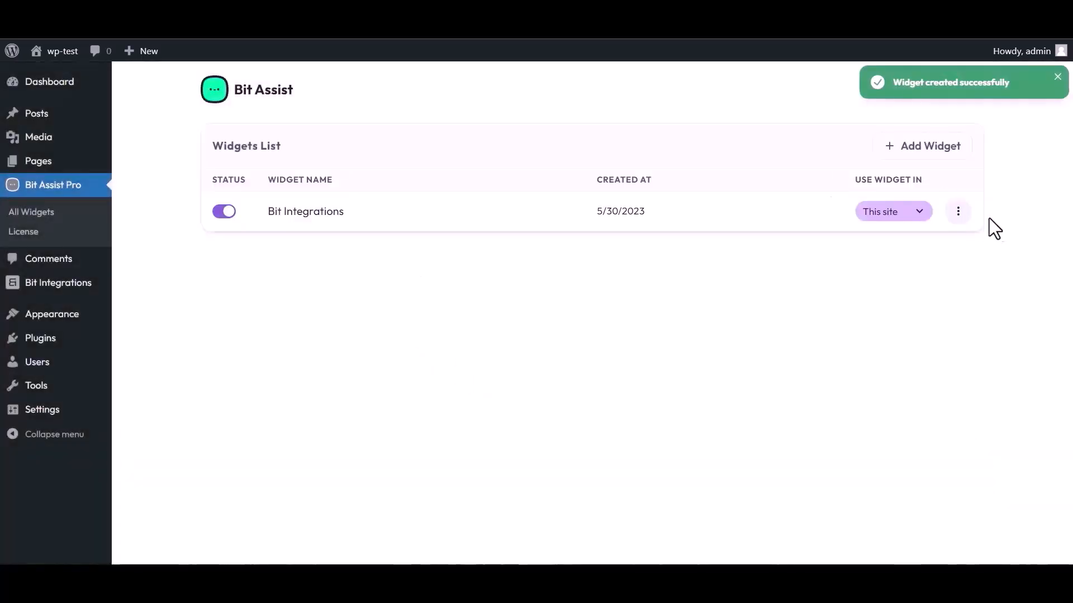
left_click(958, 219)
left_click(848, 246)
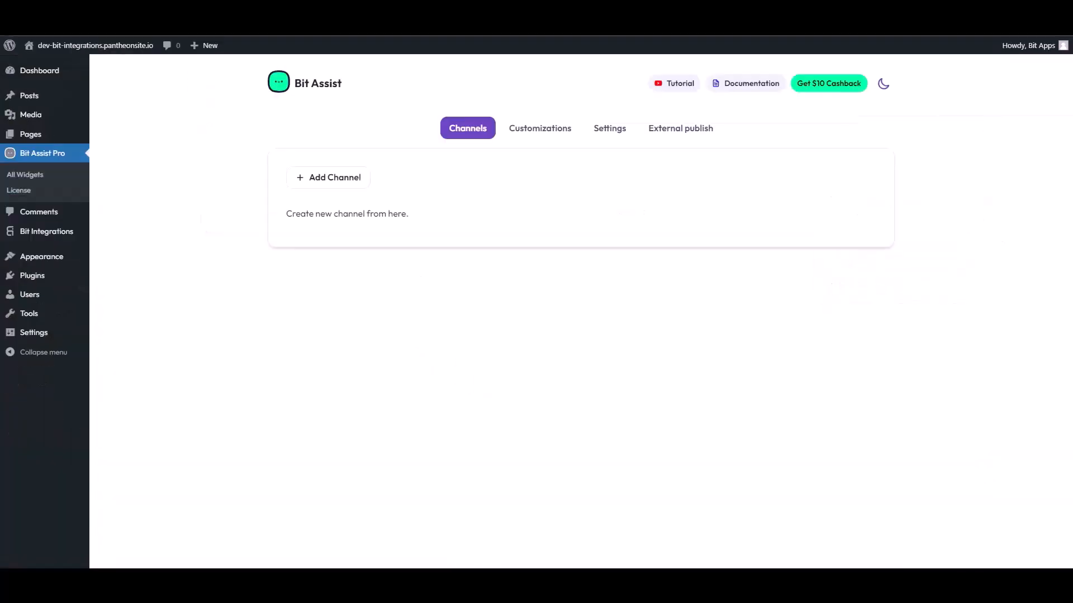
Add a Custom Form channel to the widget and title it 'Contact Form'.
left_click(339, 183)
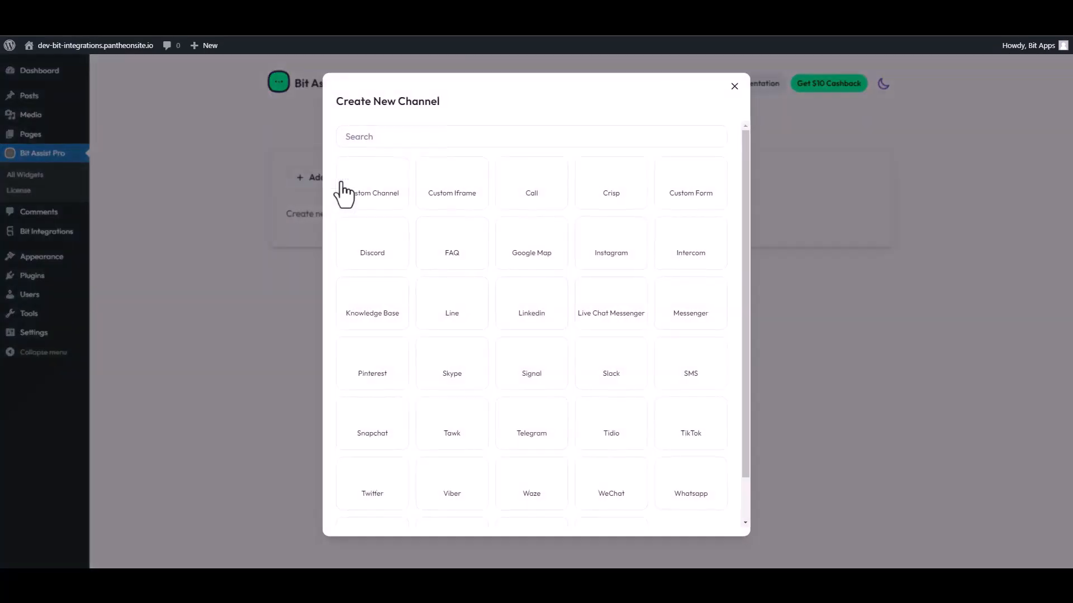
left_click(379, 134)
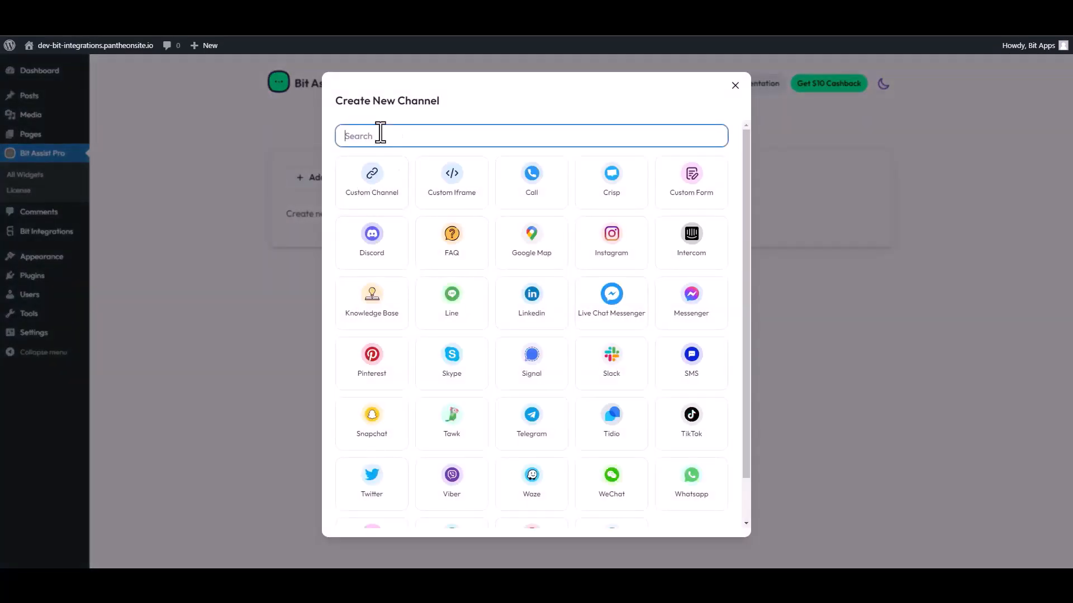
left_click(680, 190)
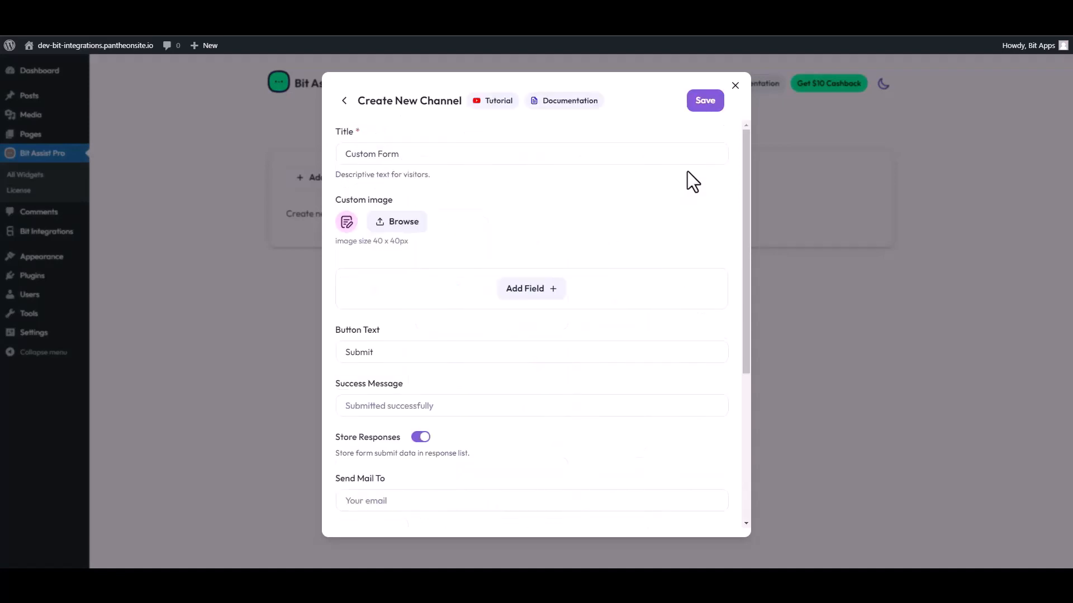
triple_click(403, 156)
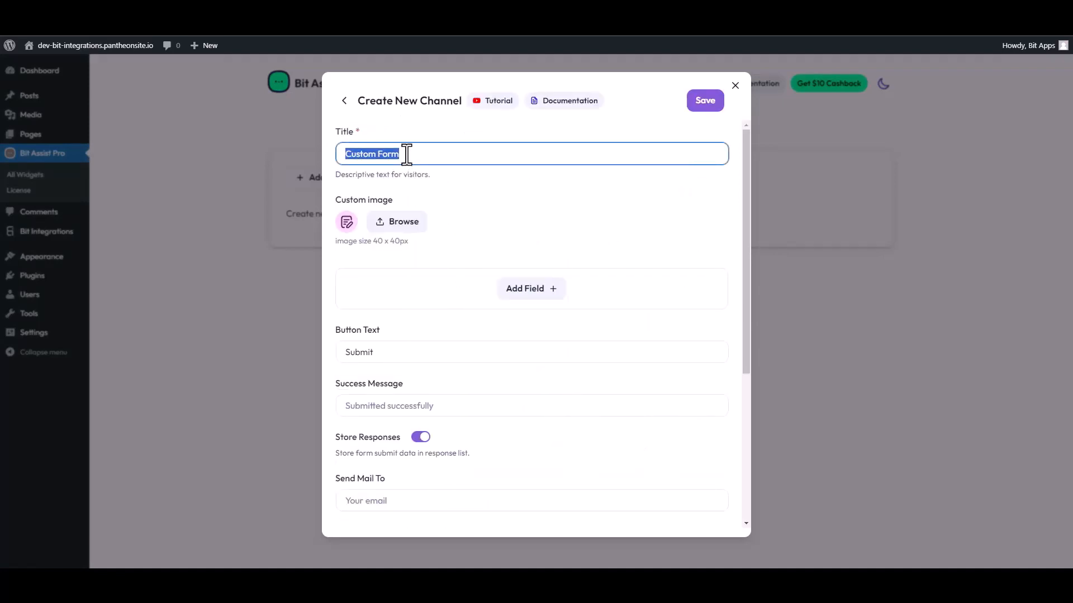
type("C")
Add two text fields labelled 'First Name' and 'Last Name' to the form.
left_click(540, 289)
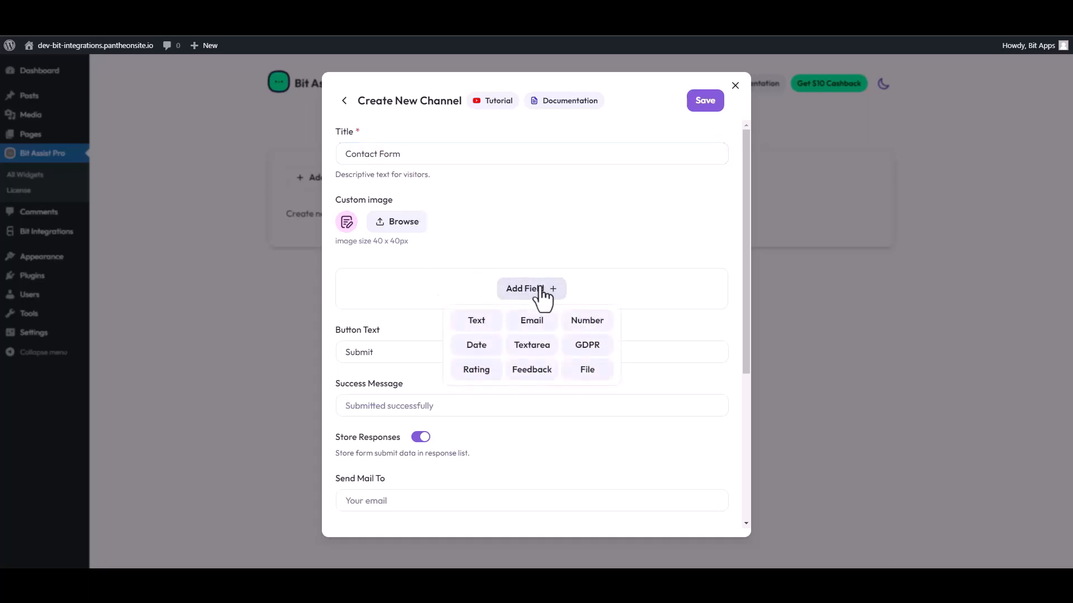
left_click(478, 322)
double_click(414, 323)
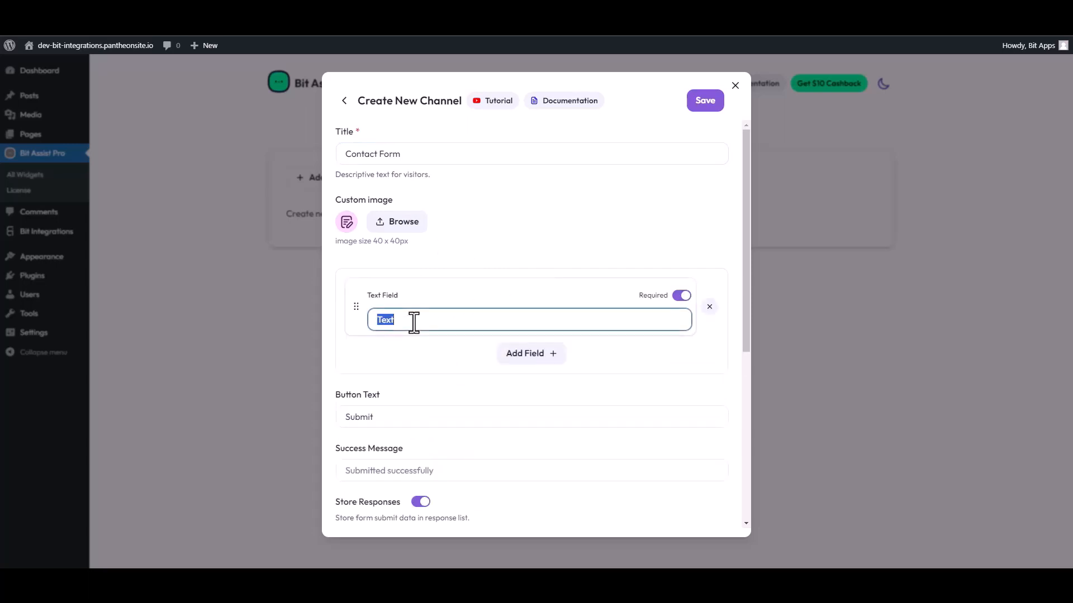
type("First Name")
left_click(532, 358)
left_click(479, 385)
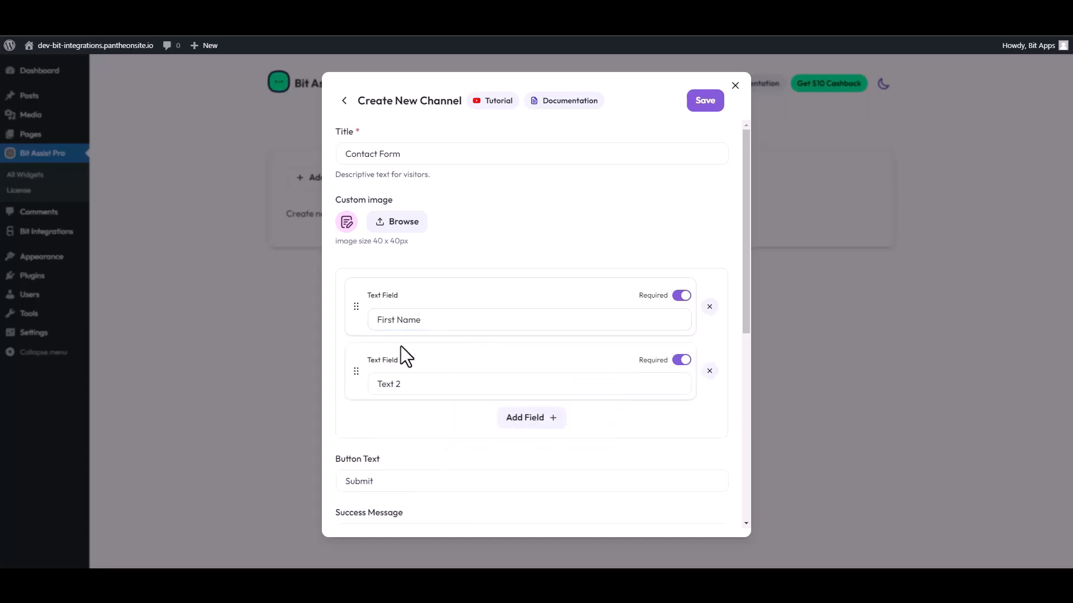
left_click(399, 384)
double_click(399, 385)
type("Last")
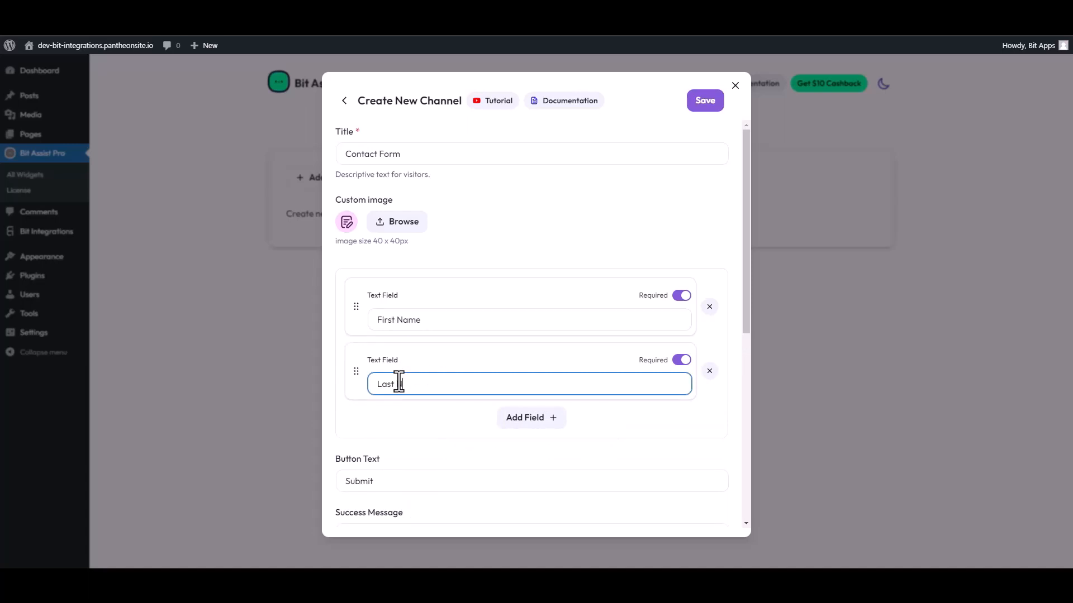
type(" Name")
Add Email, Number and File upload fields below the name fields.
left_click(534, 424)
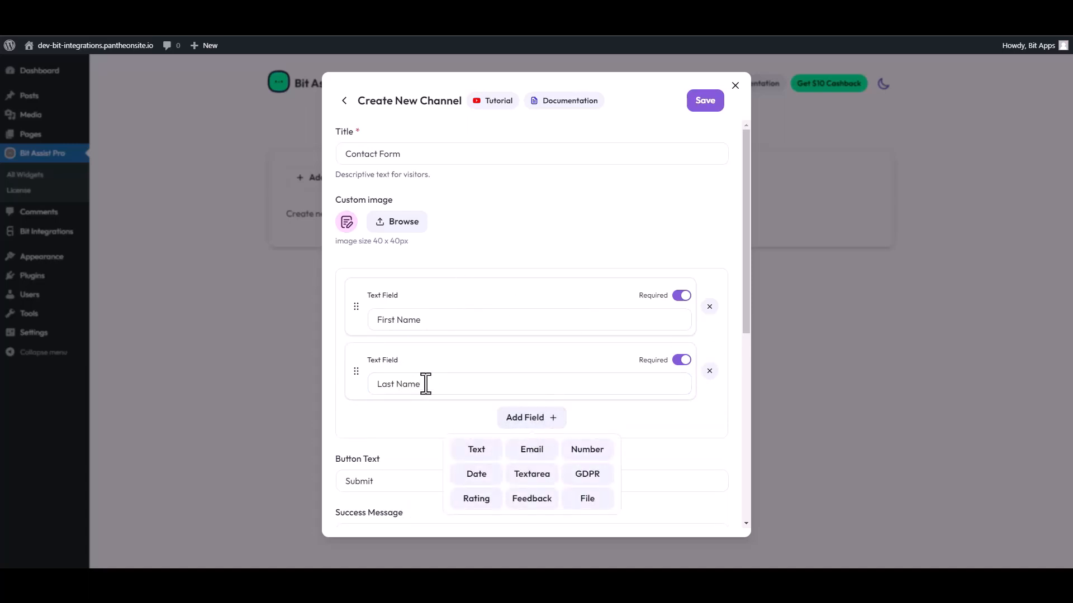
left_click(529, 453)
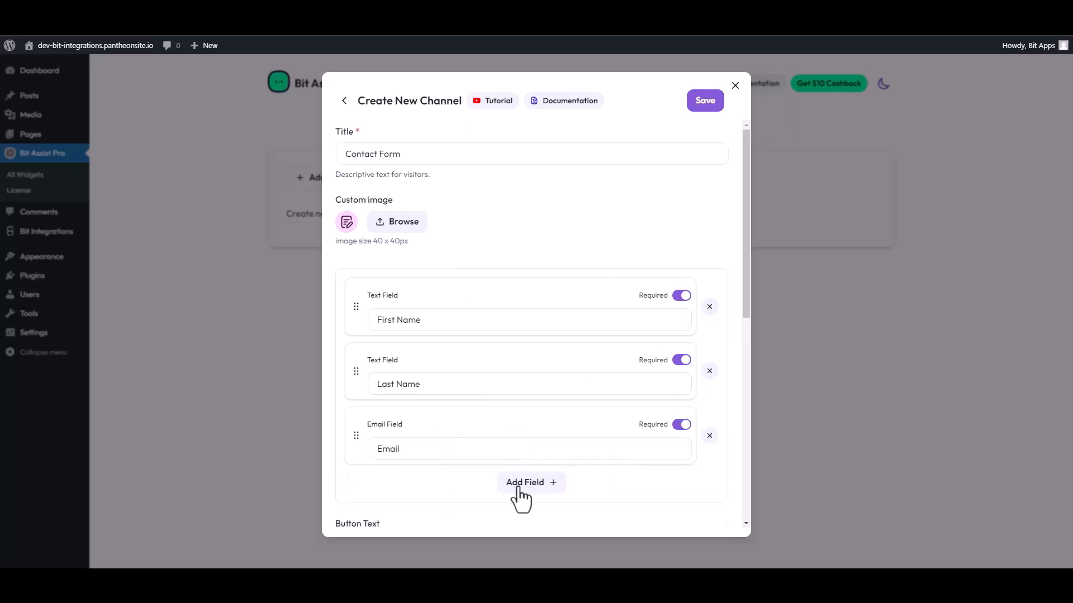
scroll(523, 492, "down", 1)
left_click(536, 427)
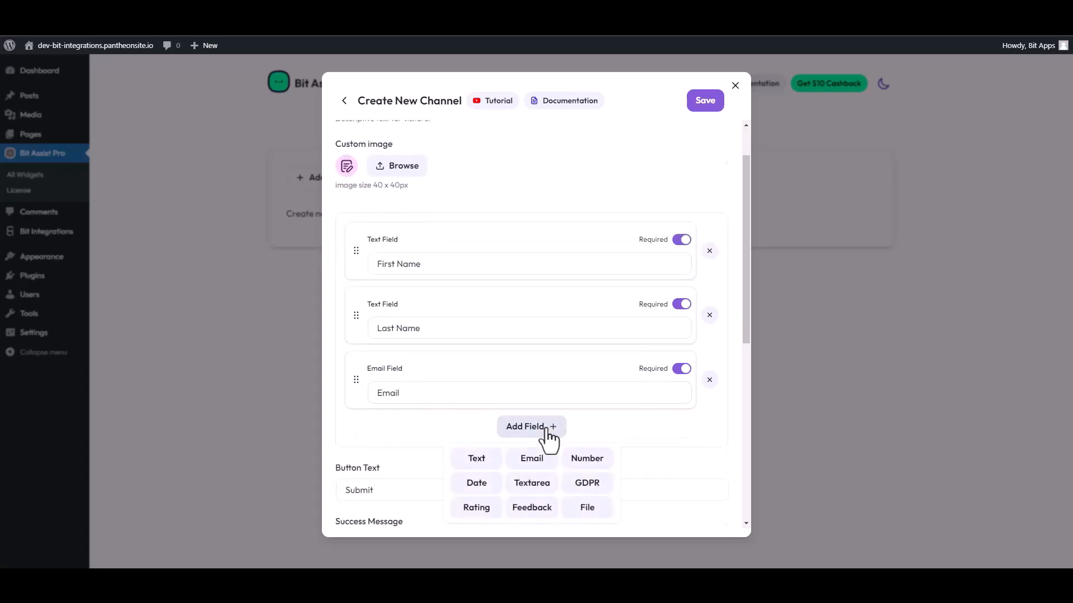
left_click(586, 462)
left_click(541, 490)
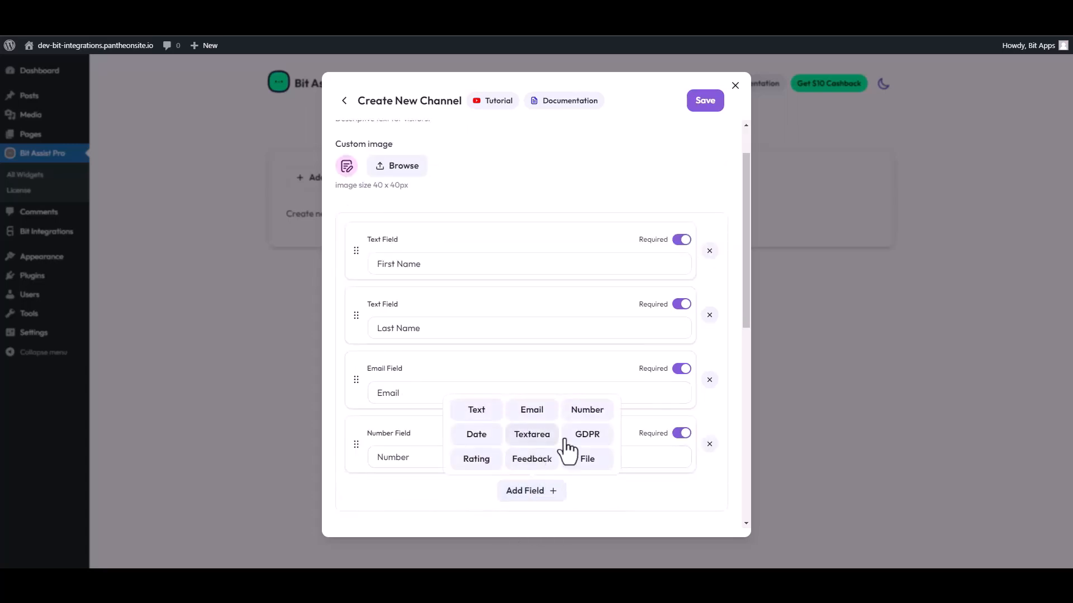
left_click(581, 464)
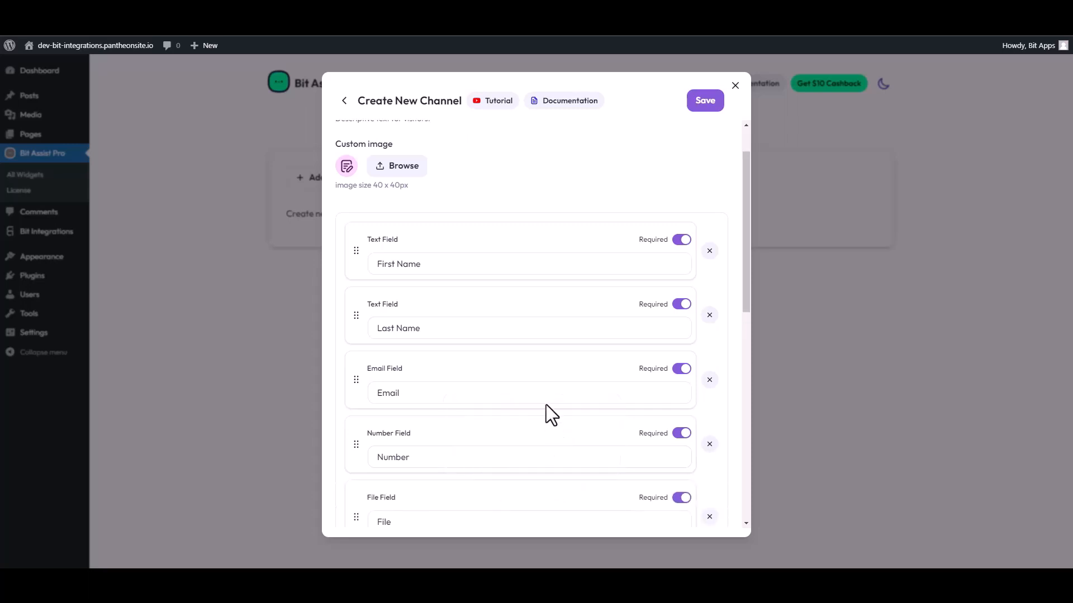
scroll(544, 385, "down", 5)
Paste the copied Bit Integrations URL into the form's Webhook URL and save the channel.
scroll(517, 374, "down", 4)
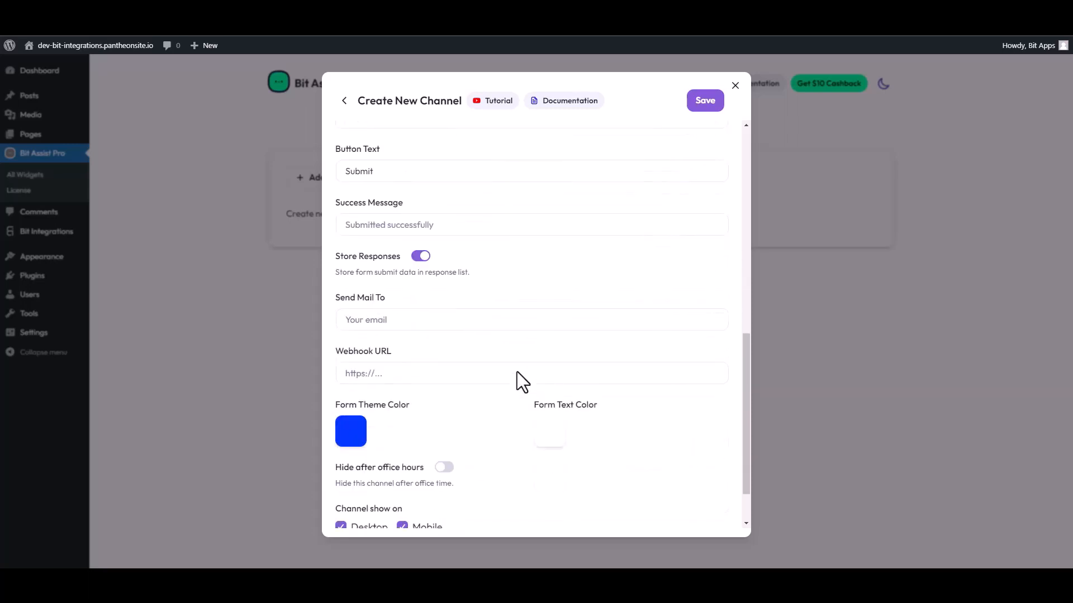
left_click(415, 333)
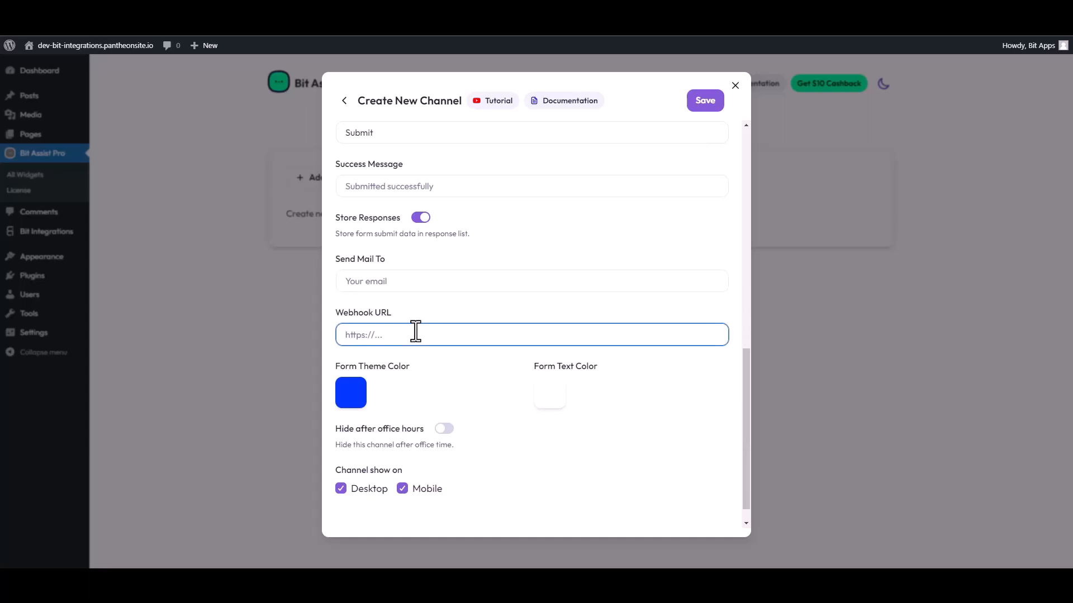
key("ctrl+v")
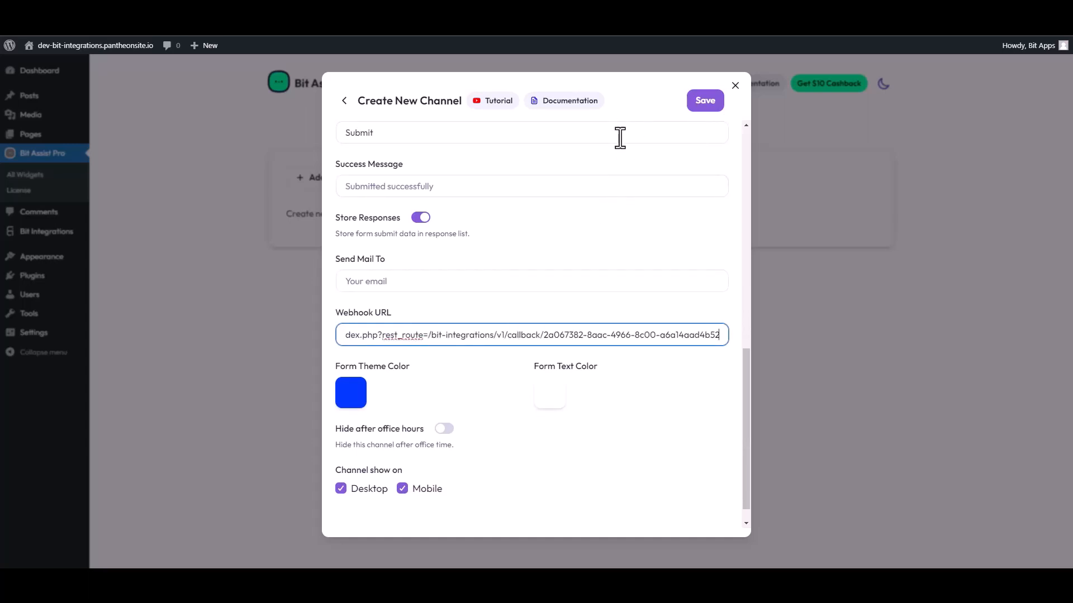
scroll(616, 146, "up", 5)
left_click(702, 102)
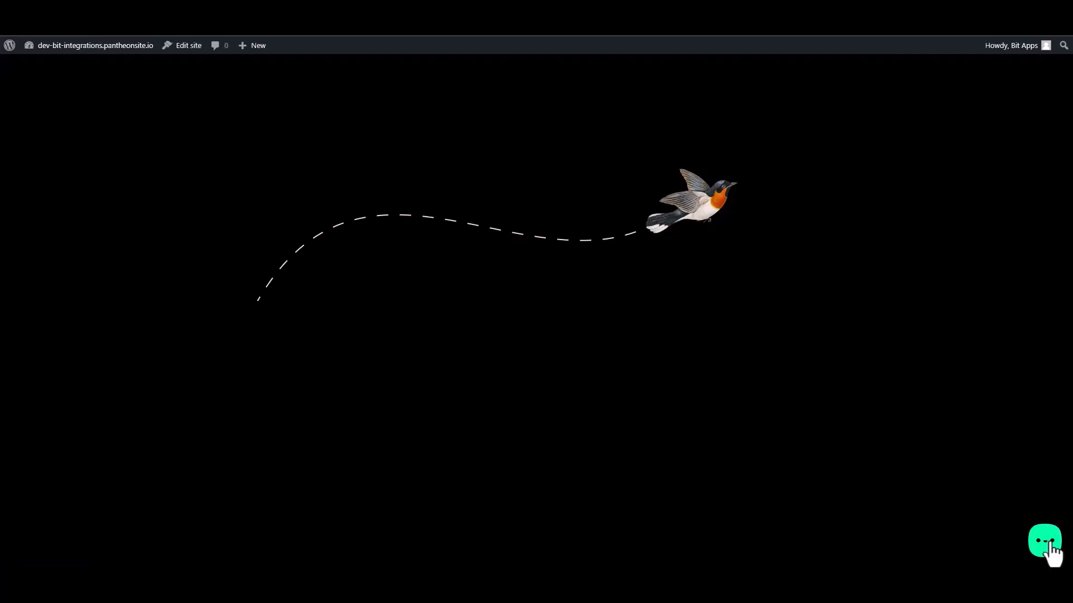
Open the site's Contact Form and enter a test first name, last name, email and number.
left_click(1044, 543)
left_click(995, 500)
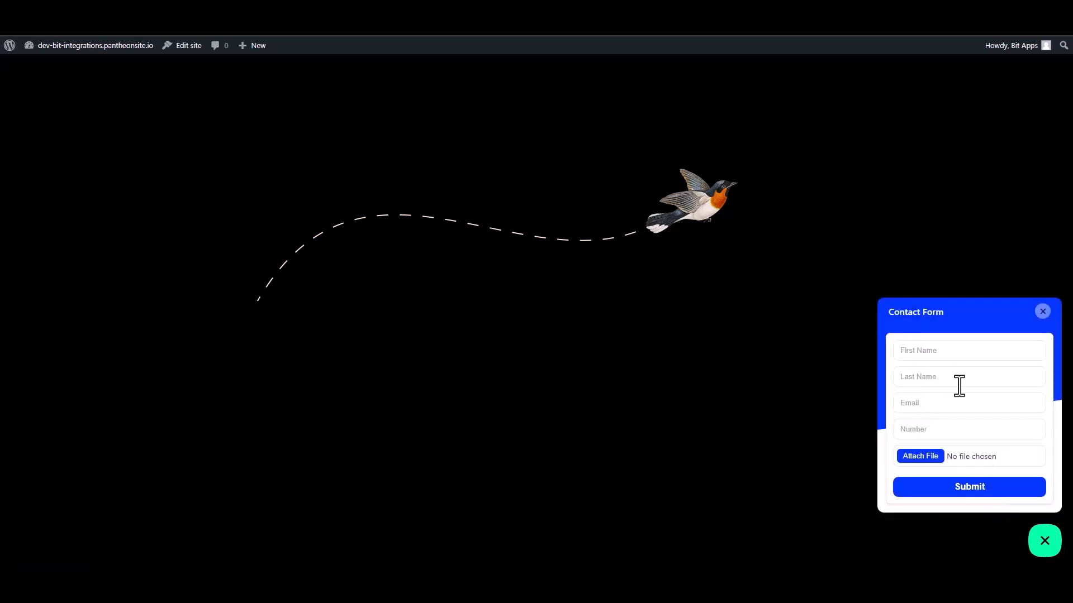
left_click(933, 351)
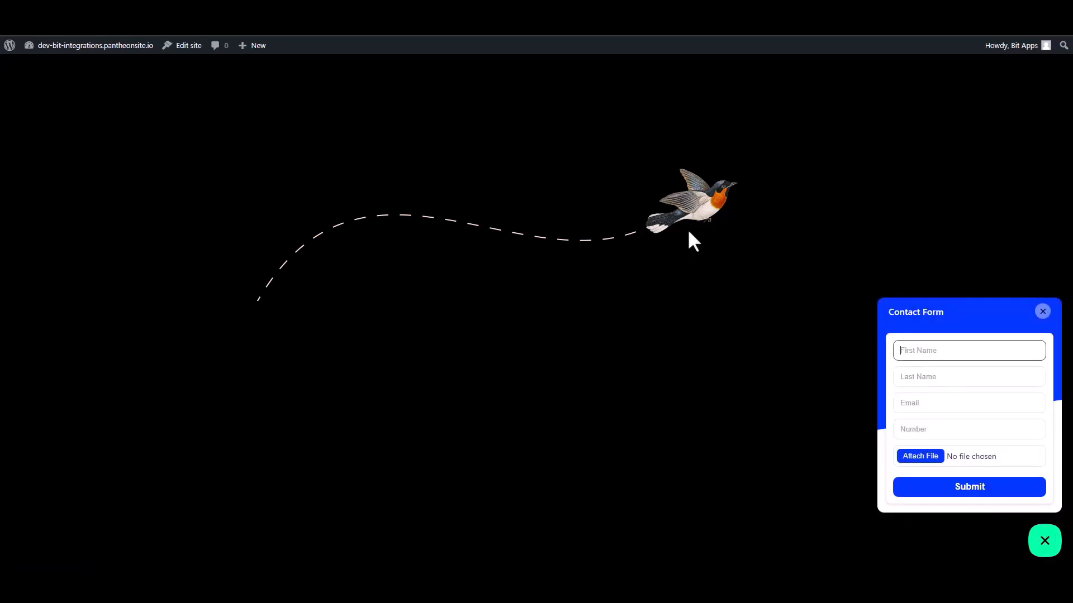
type("test")
left_click(939, 377)
type("t1")
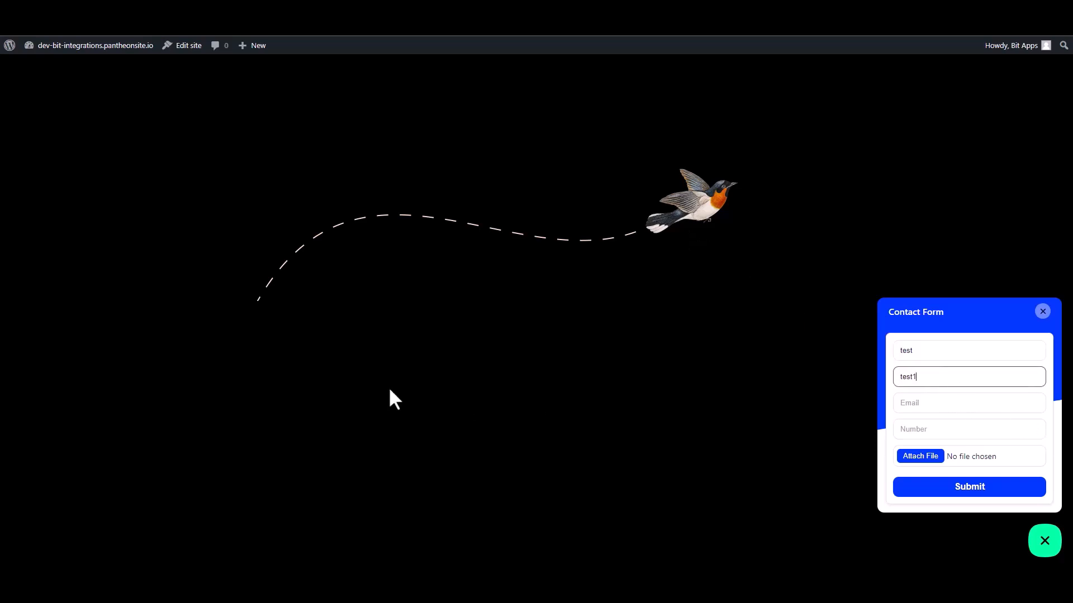
left_click(907, 408)
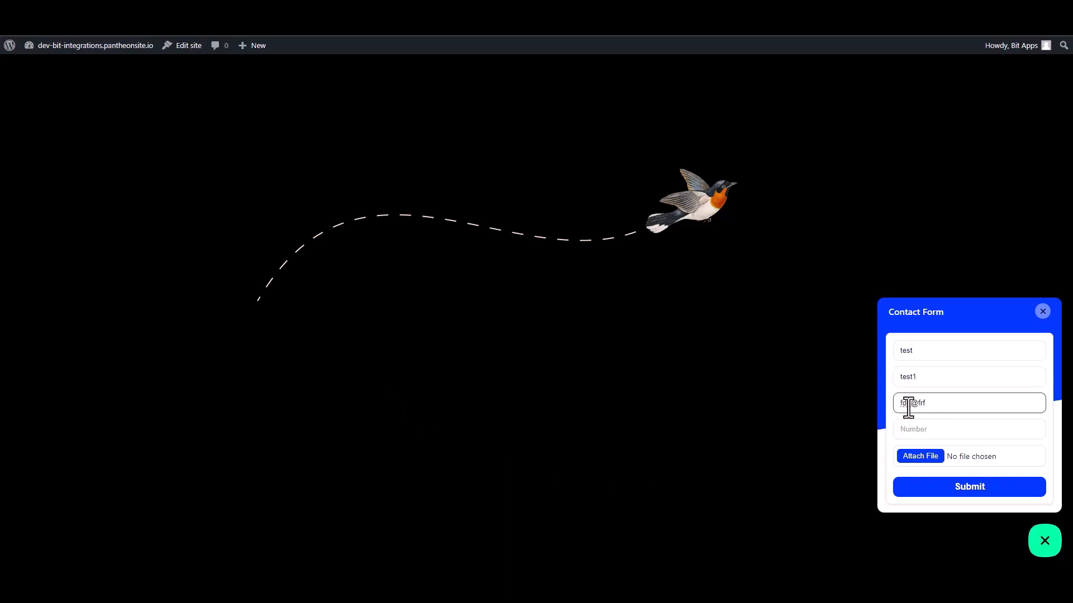
left_click(925, 424)
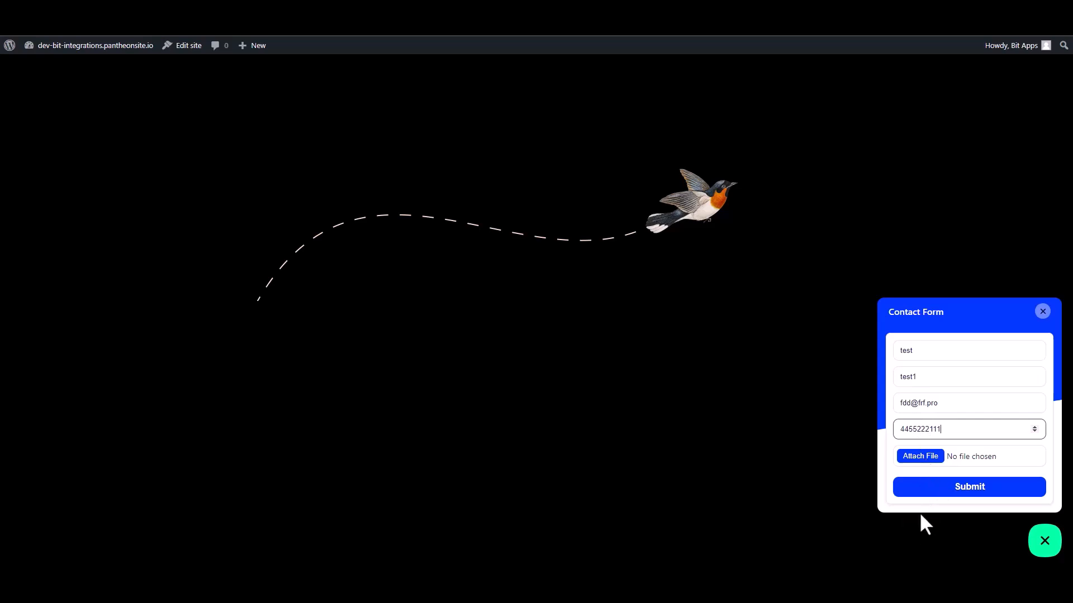
Attach bit_assist_logo.png to the form and submit it.
left_click(921, 458)
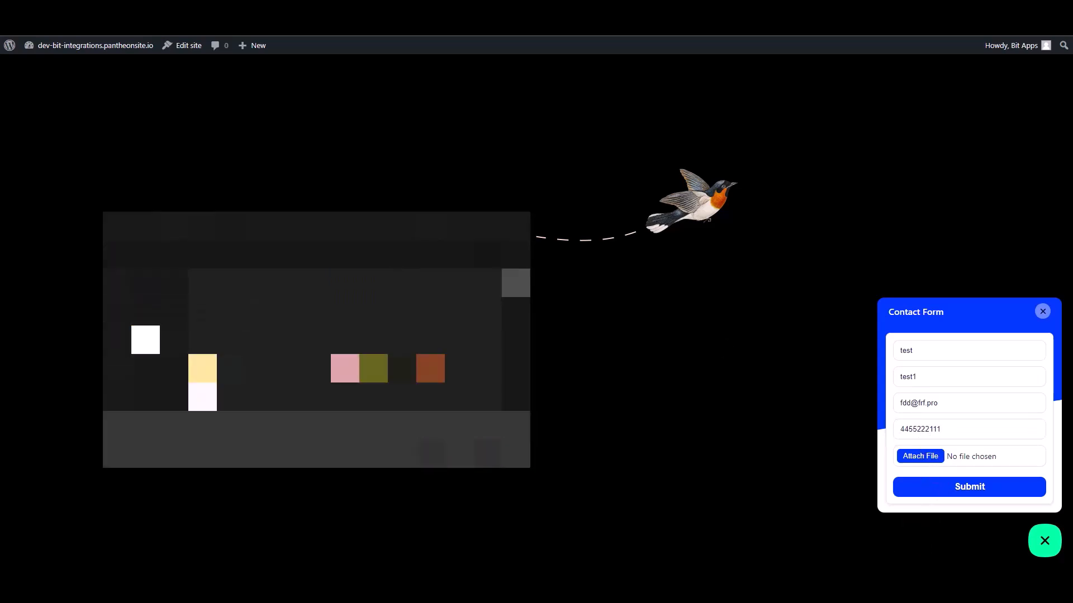
left_click(230, 311)
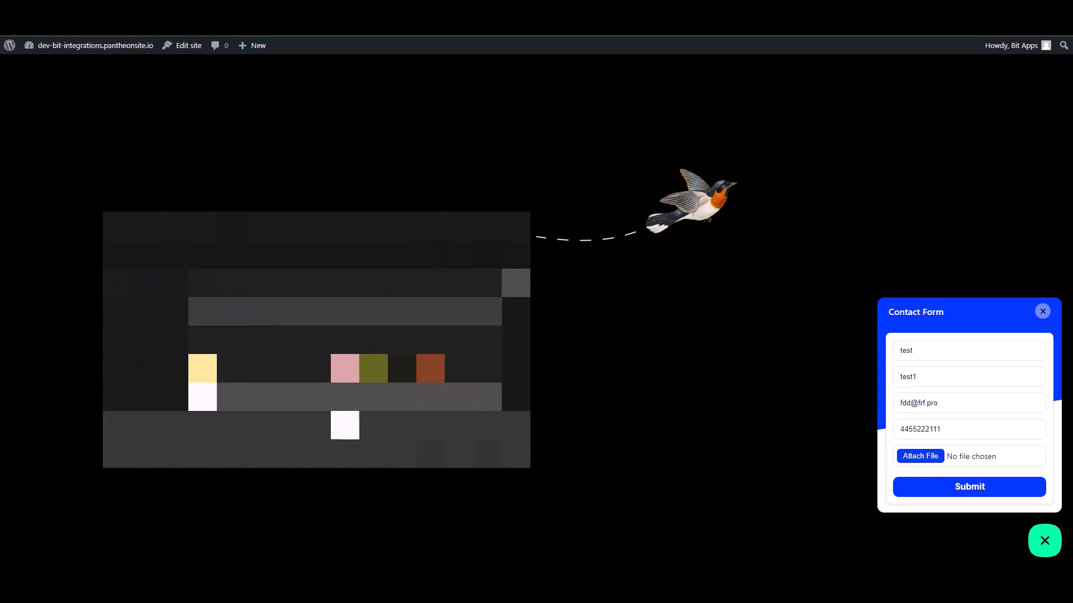
left_click(444, 453)
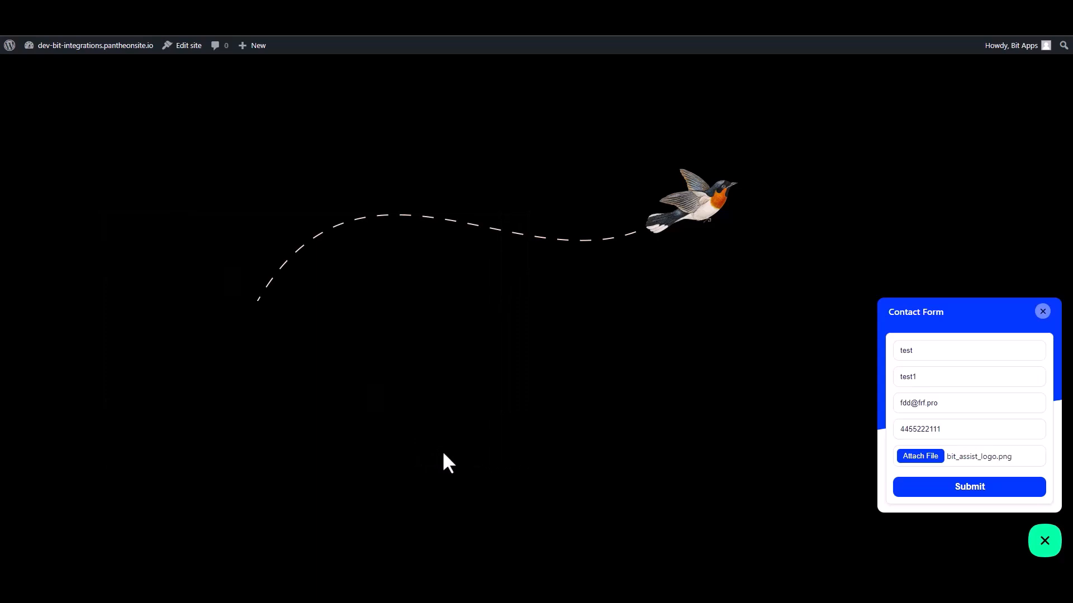
left_click(965, 490)
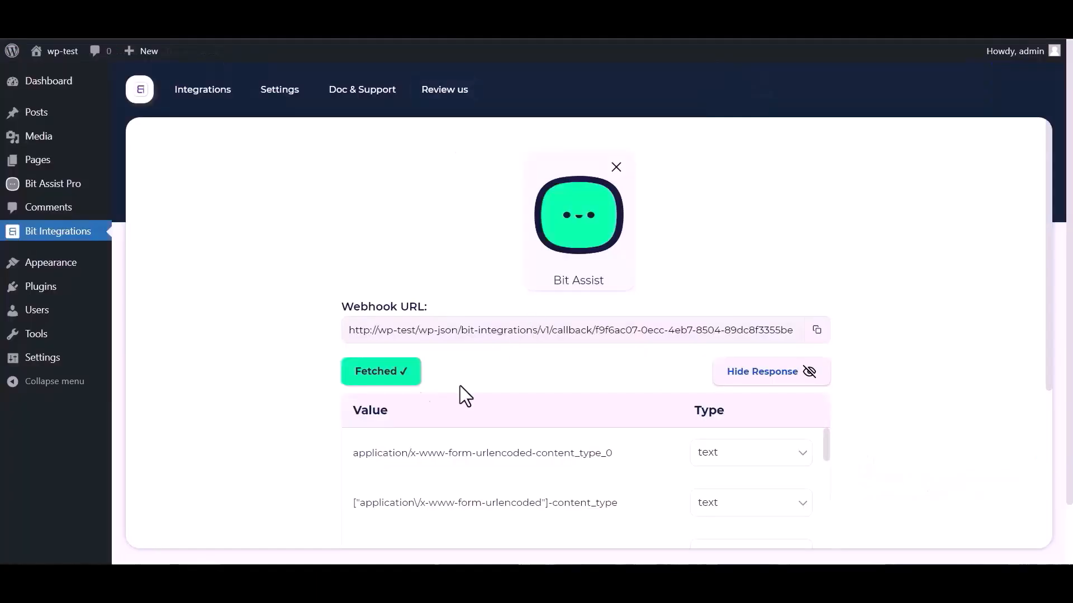
Review the fetched form values in the webhook response and proceed to Set Action.
scroll(642, 364, "down", 1)
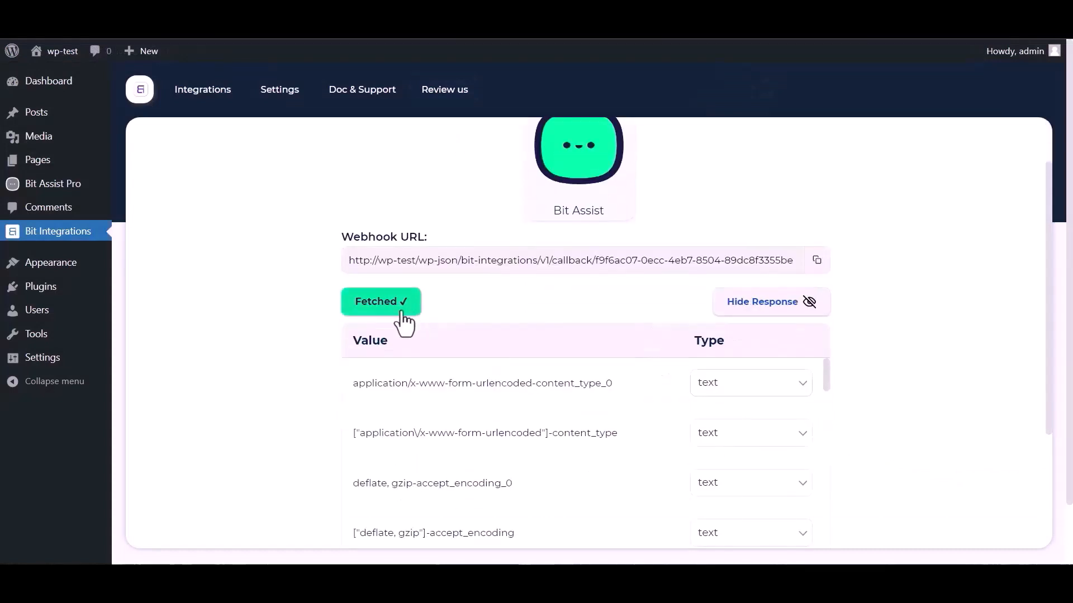
scroll(478, 434, "down", 5)
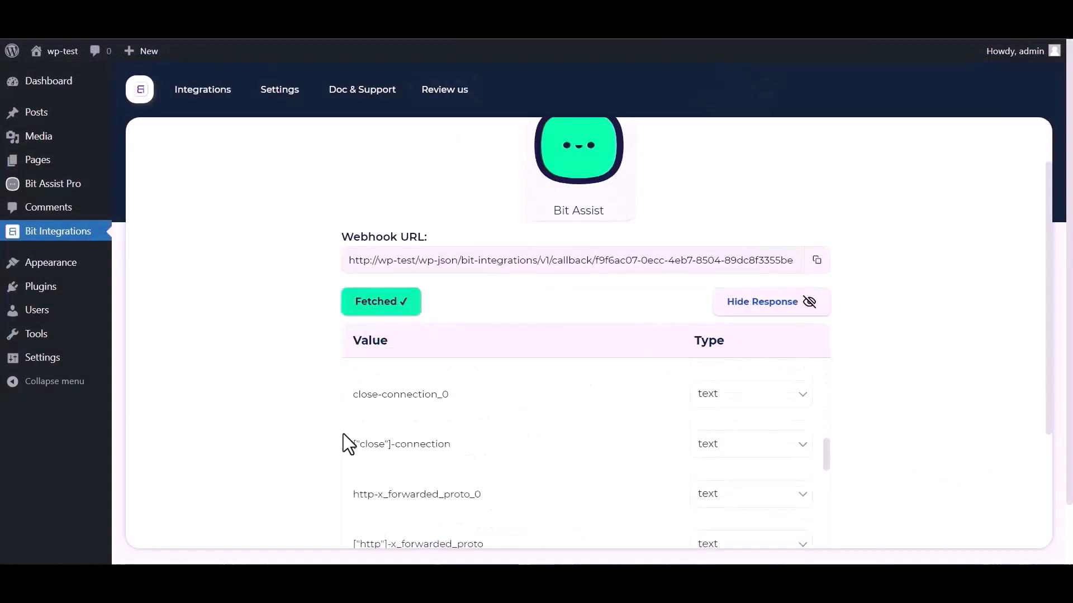
scroll(343, 434, "down", 5)
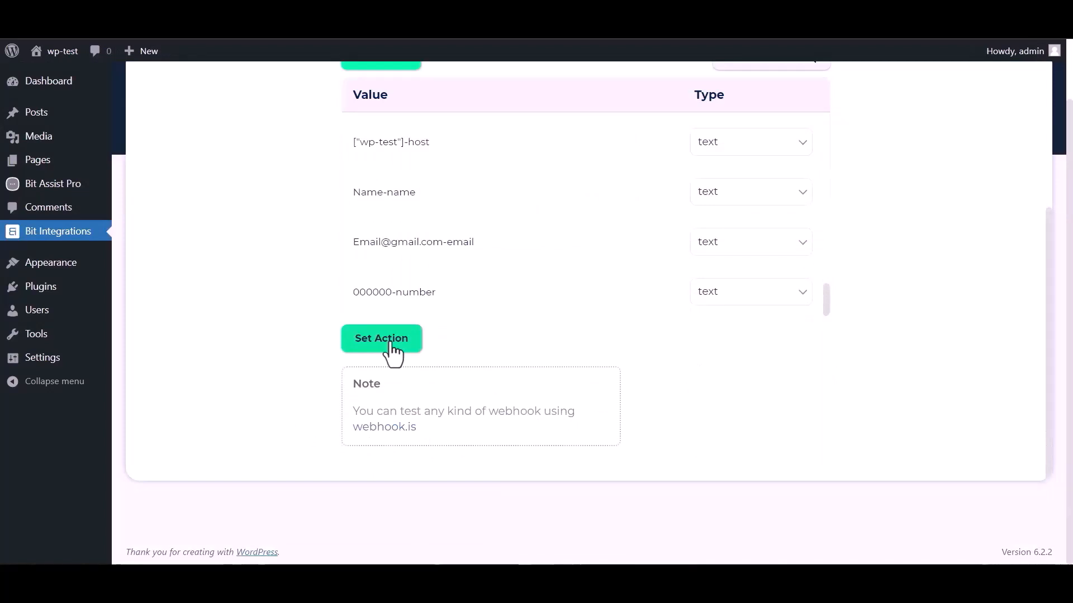
left_click(382, 339)
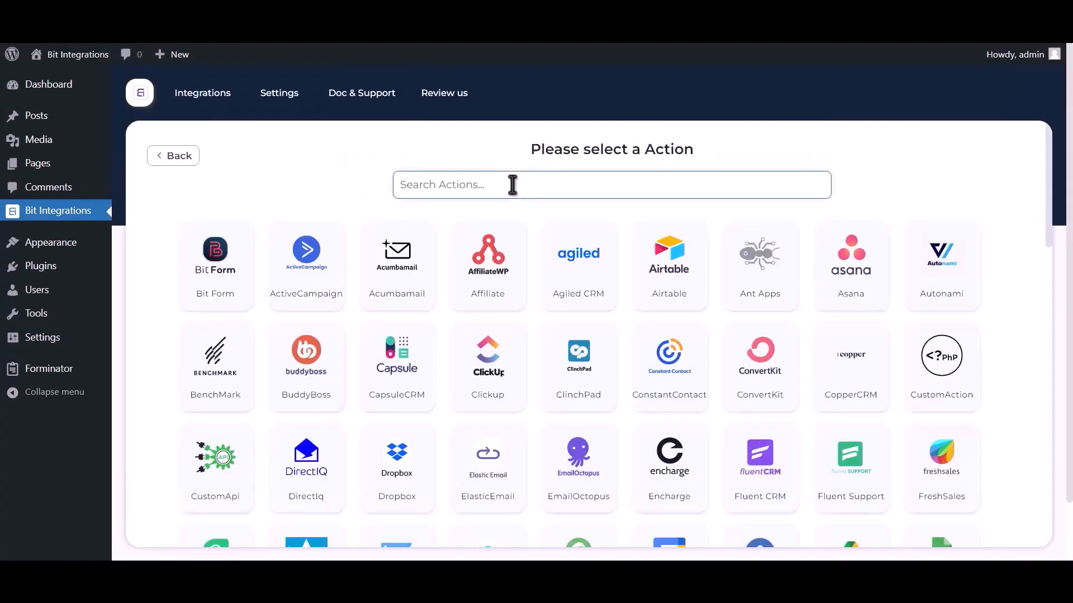
Choose OneDrive as the action and follow the Azure Portal link for client credentials.
type("onedri")
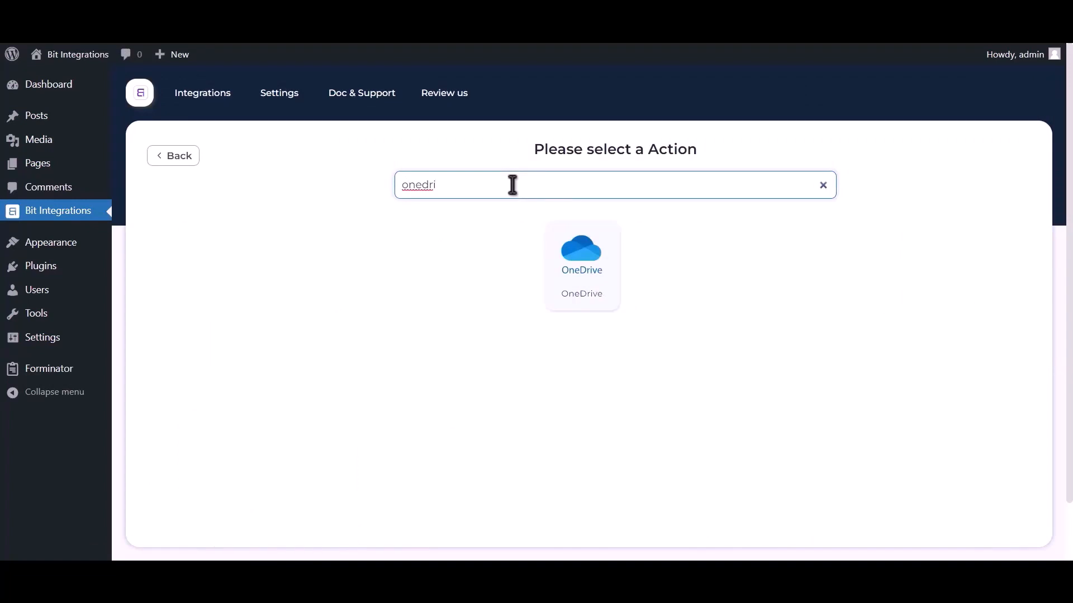
type("ve")
left_click(570, 267)
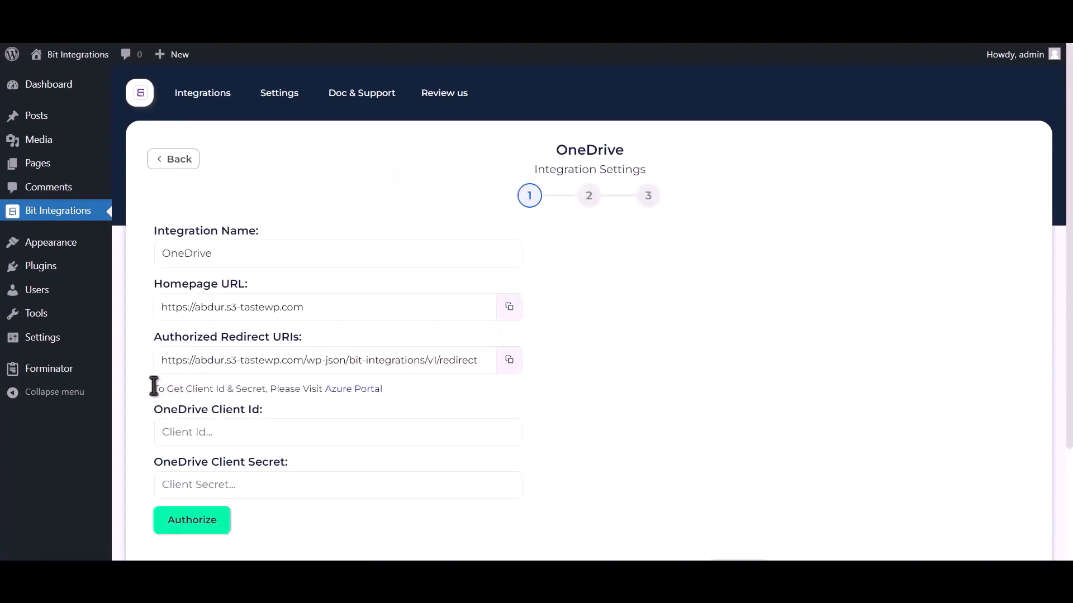
left_click_drag(153, 389, 323, 389)
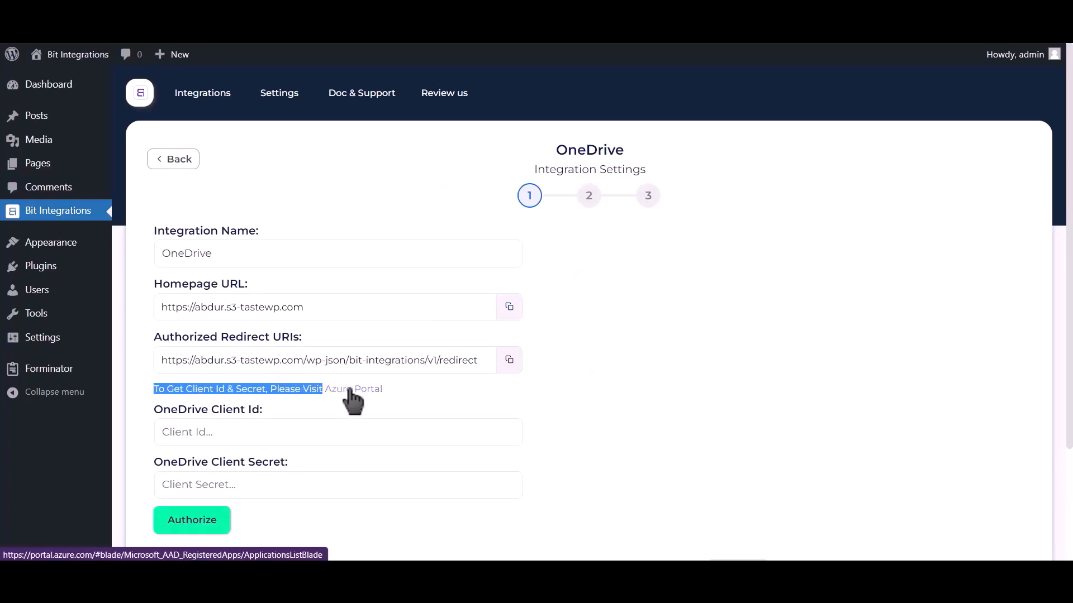
left_click(353, 390)
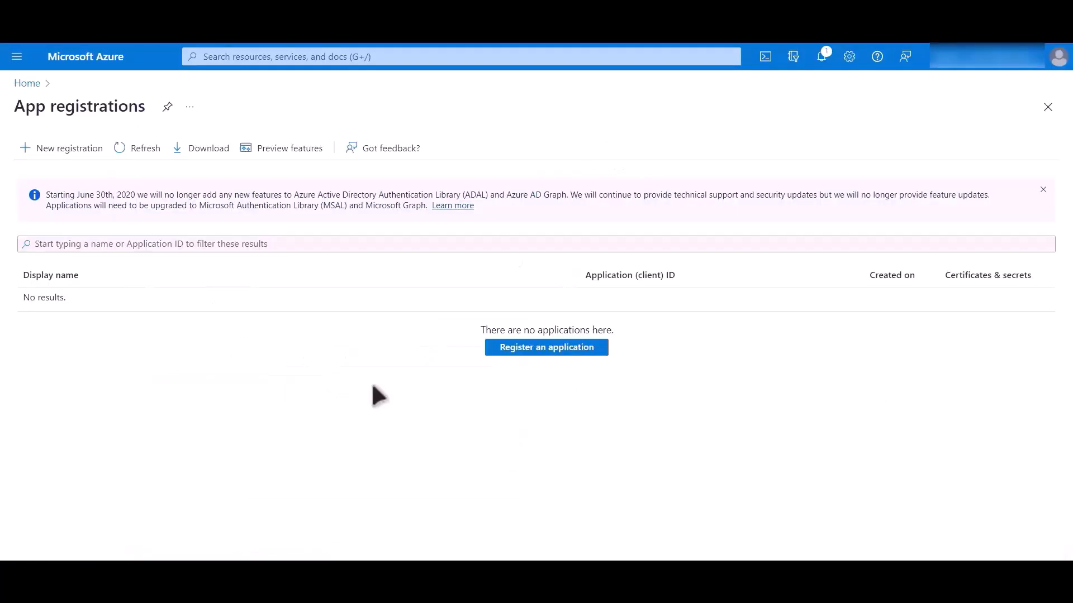
Start a 'Bit Integrations' app registration for personal Microsoft accounts only, with a Web redirect platform.
left_click(549, 350)
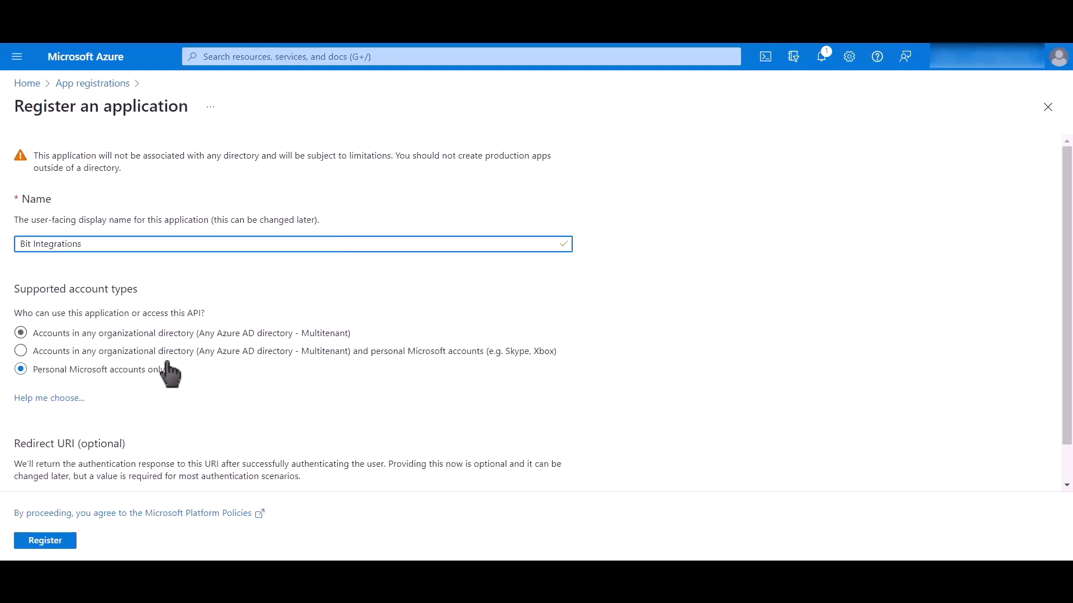
left_click_drag(168, 371, 37, 386)
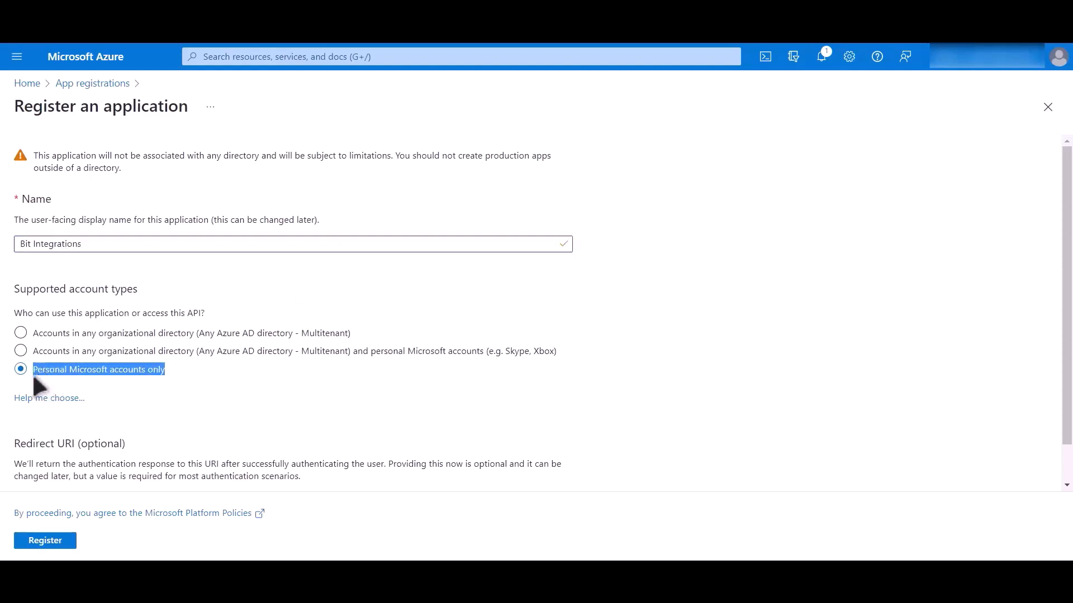
scroll(259, 390, "down", 1)
left_click(116, 461)
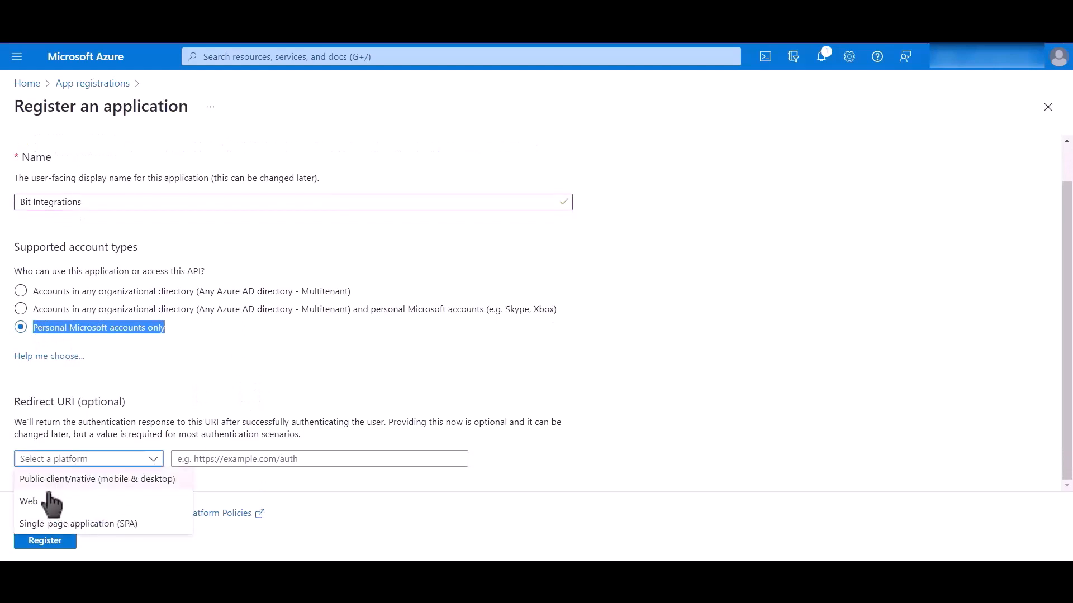
left_click(87, 503)
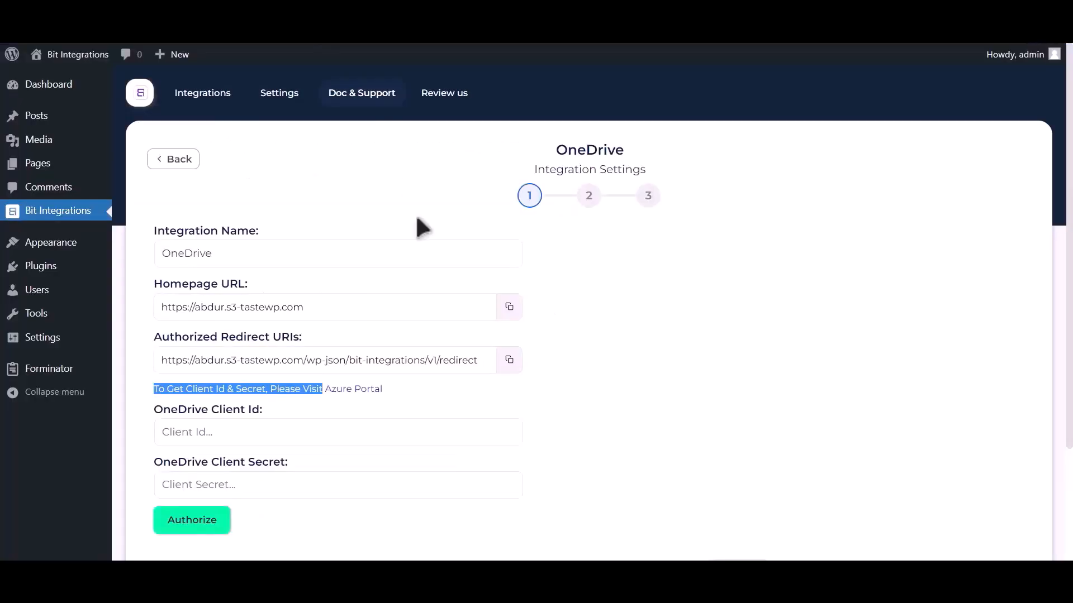
Paste the plugin's authorized redirect URI and register the application.
left_click(509, 361)
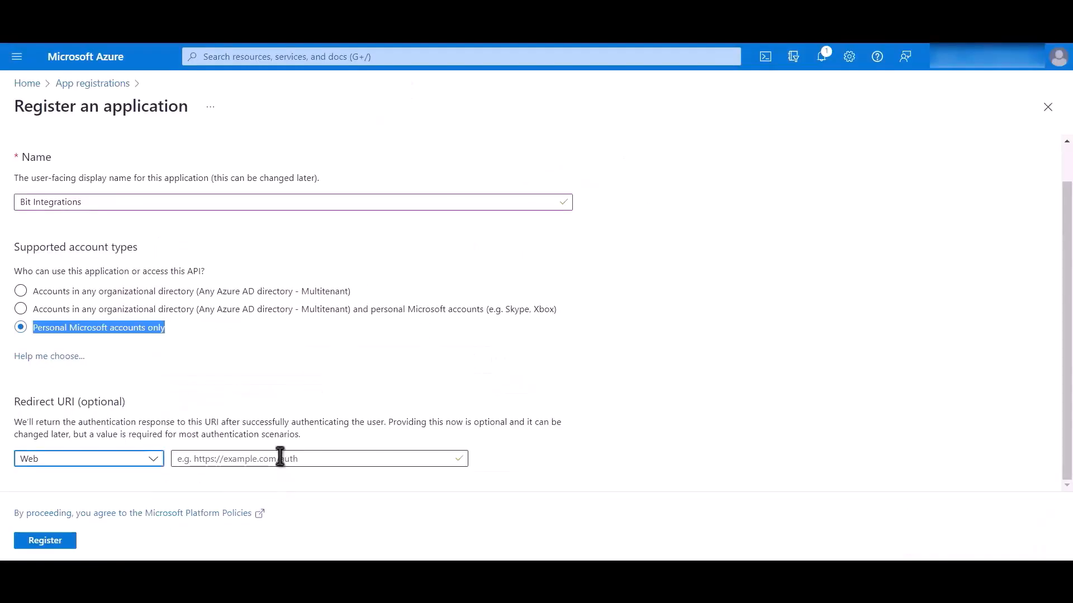
left_click(281, 458)
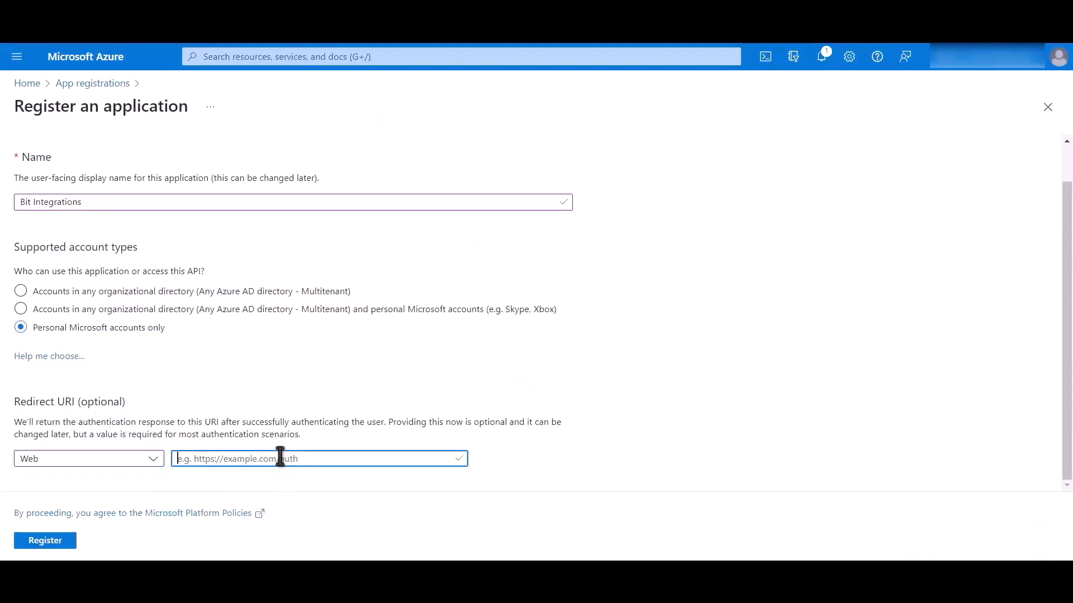
key("ctrl+v")
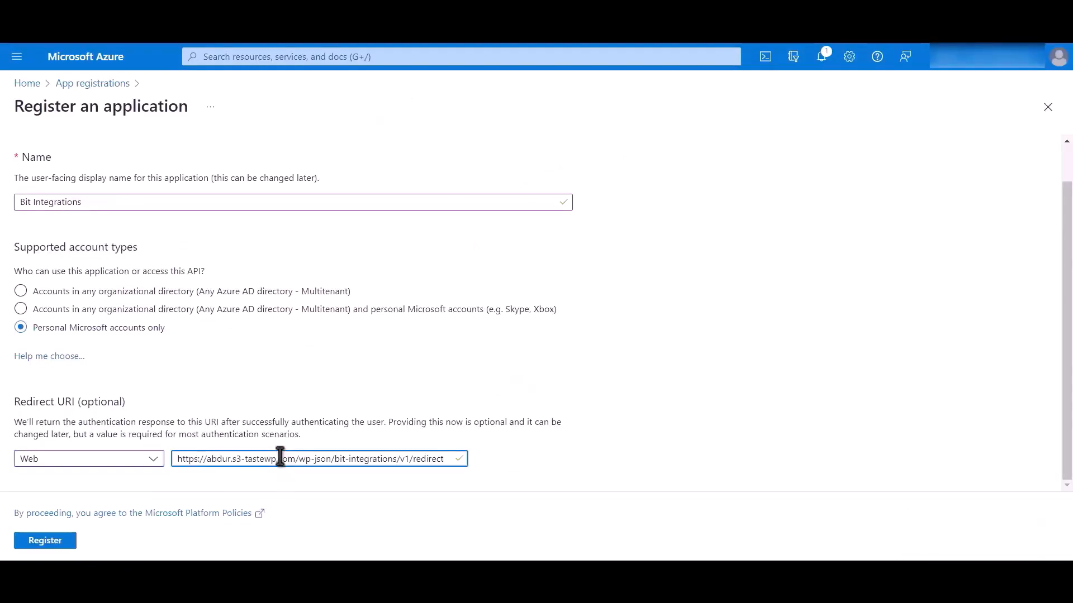
left_click(50, 540)
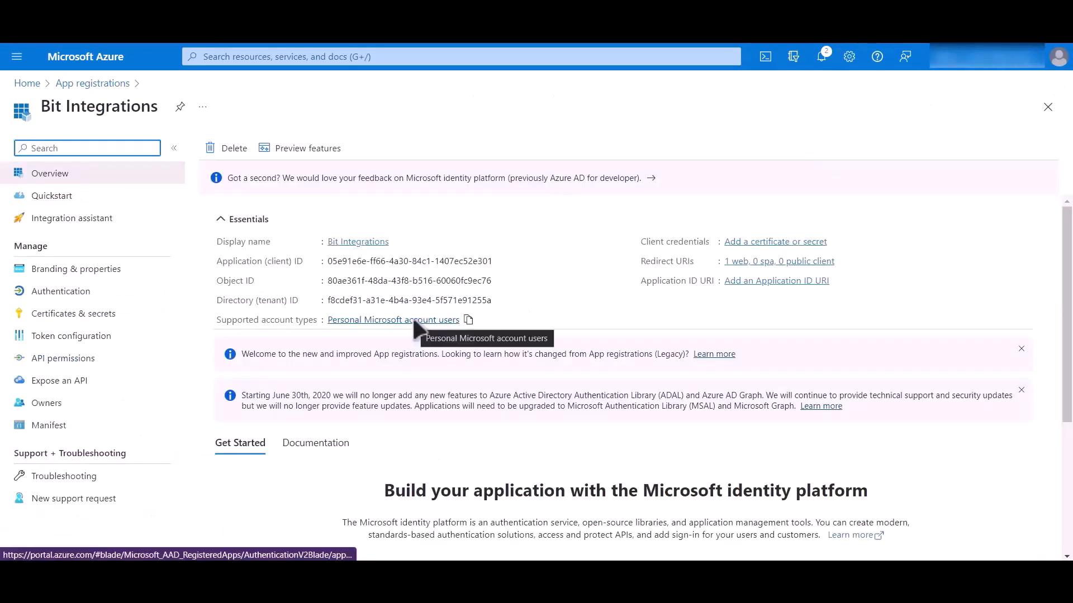
Copy the app's Application (client) ID into the OneDrive Client ID field.
left_click_drag(216, 260, 316, 261)
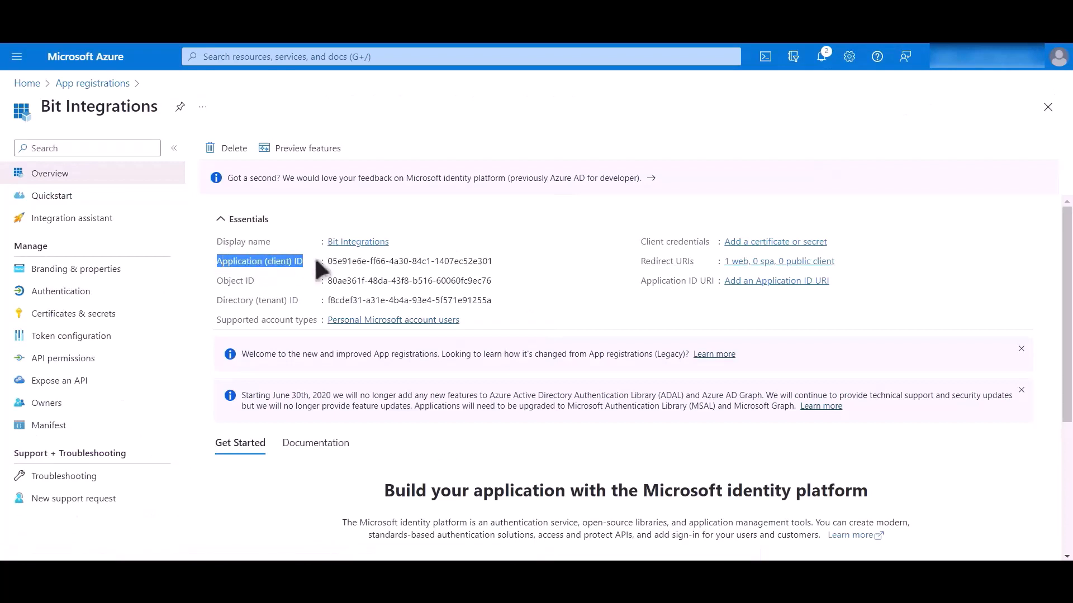
left_click(501, 261)
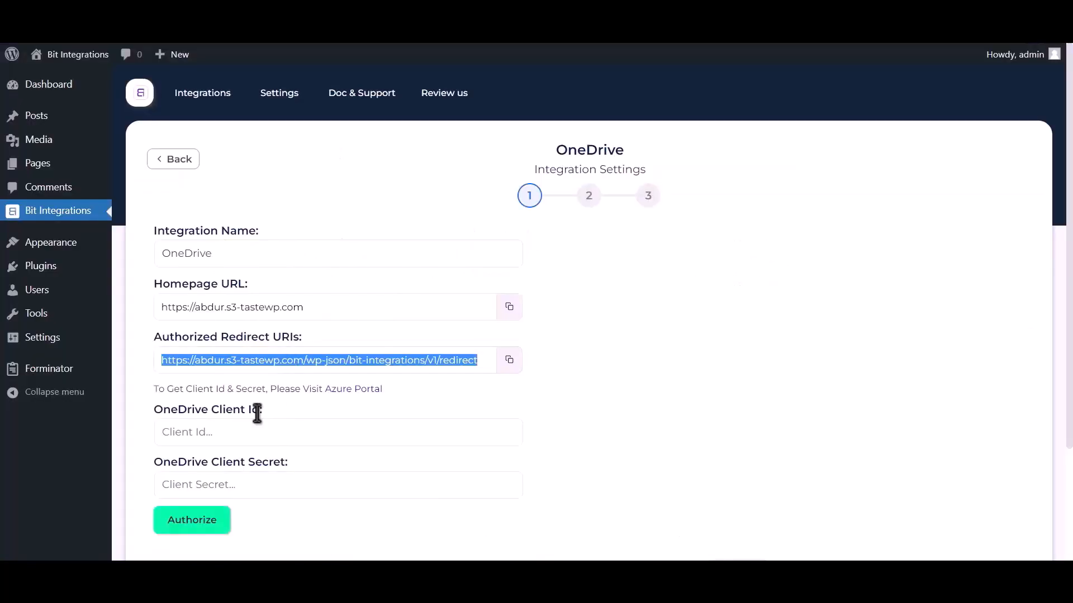
left_click(255, 420)
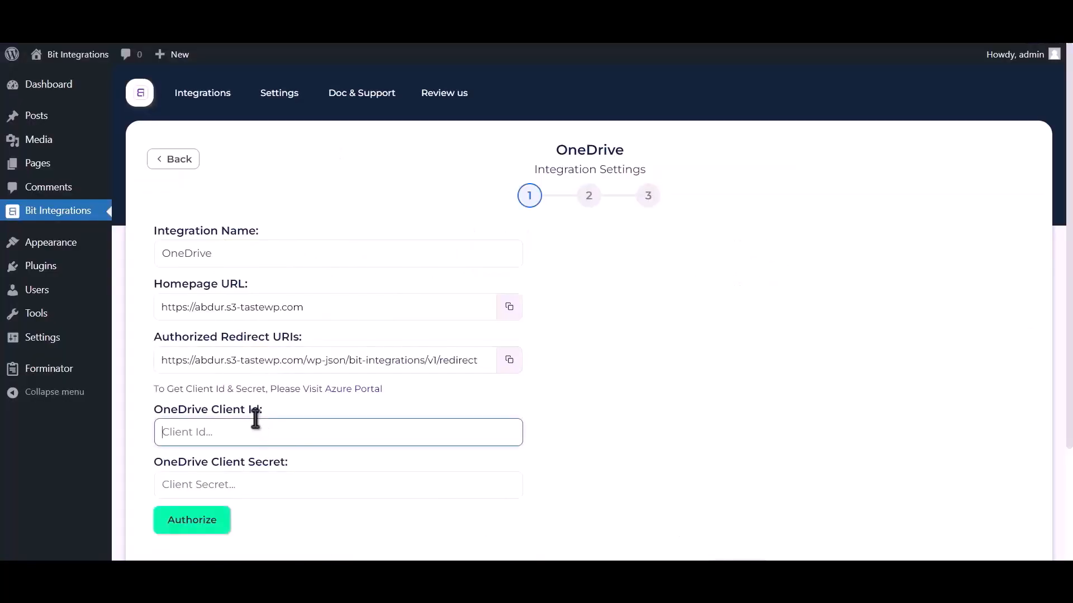
key("ctrl+v")
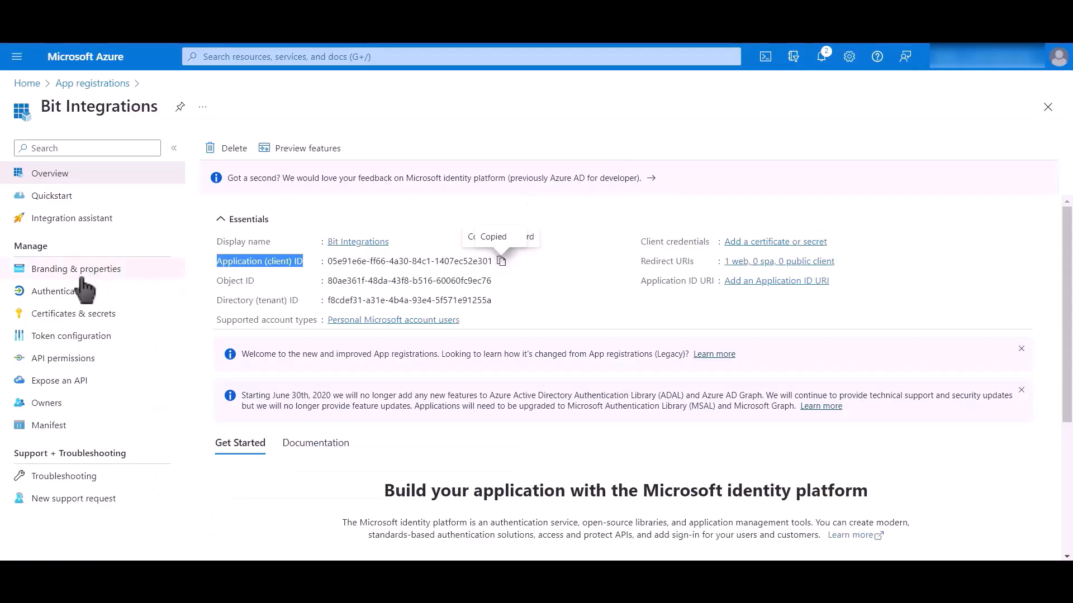
Create a client secret with default expiry and paste its value into OneDrive Client Secret.
left_click(133, 320)
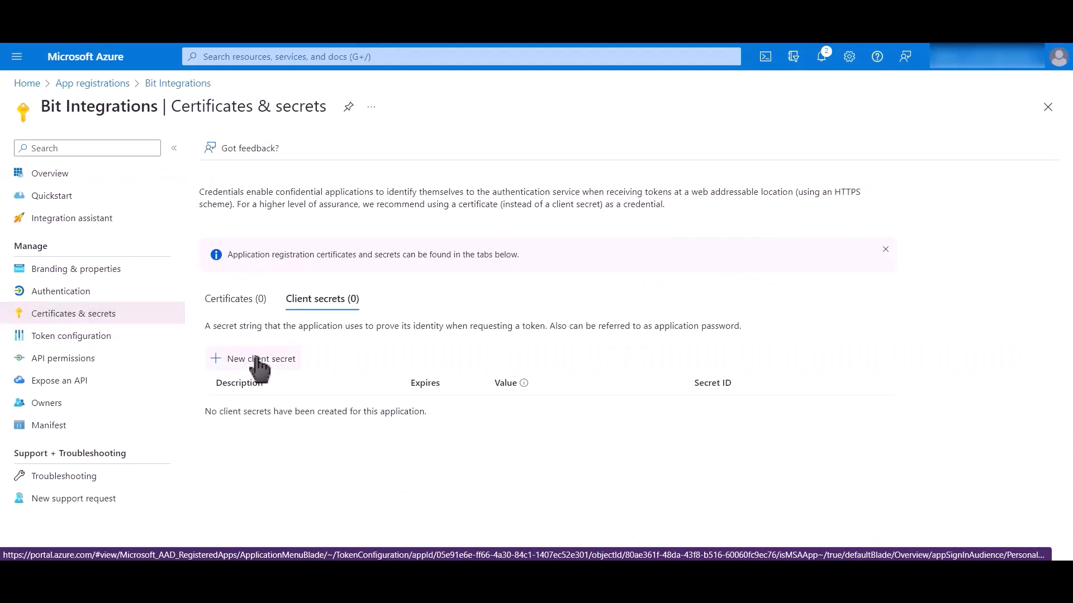
left_click(267, 359)
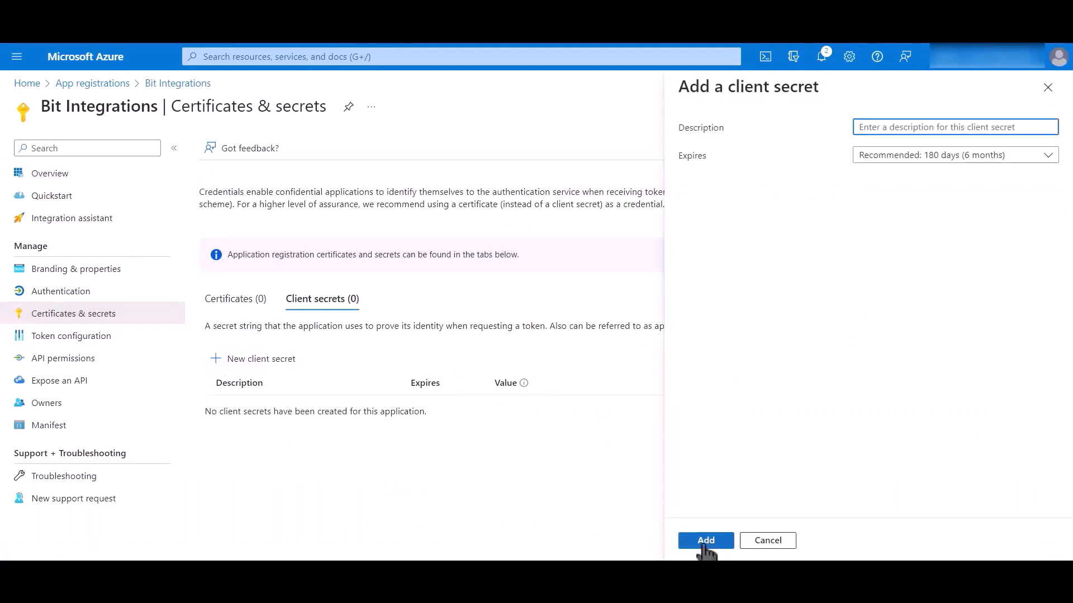
left_click(706, 540)
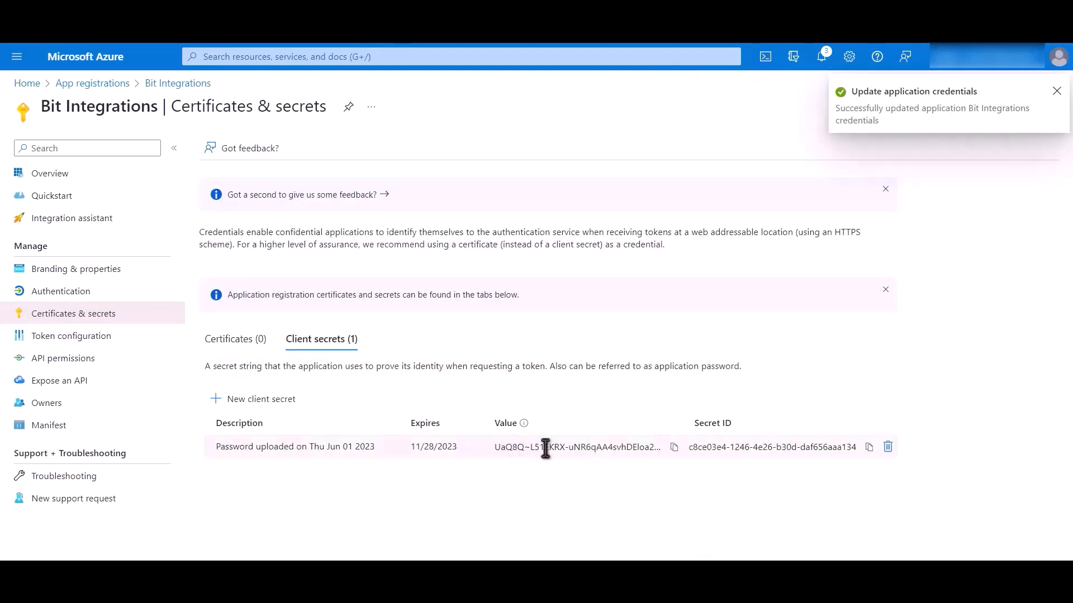
left_click(674, 447)
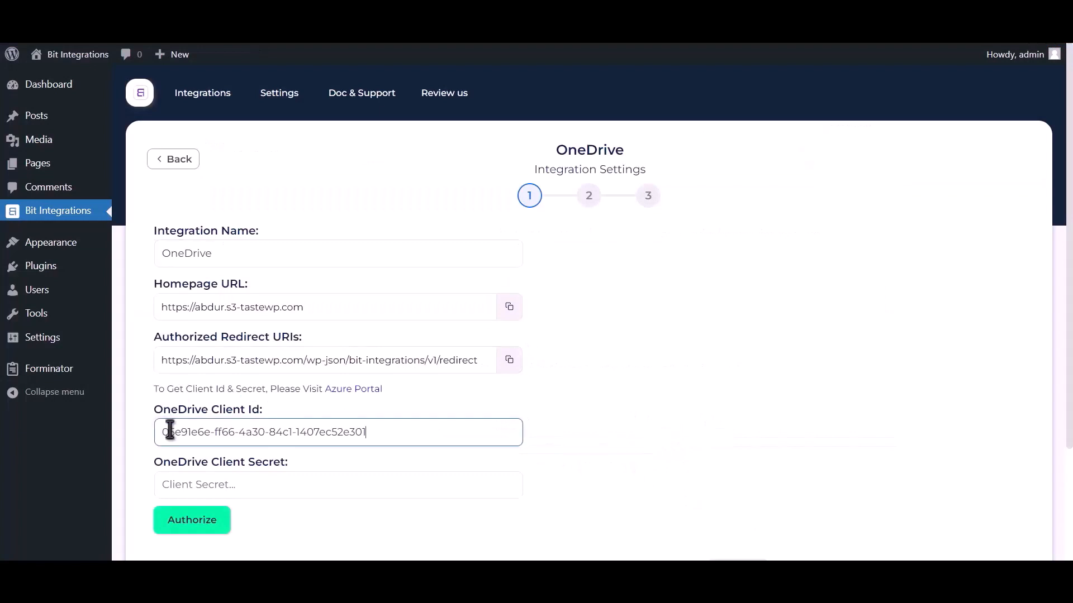
left_click(223, 483)
key("ctrl+v")
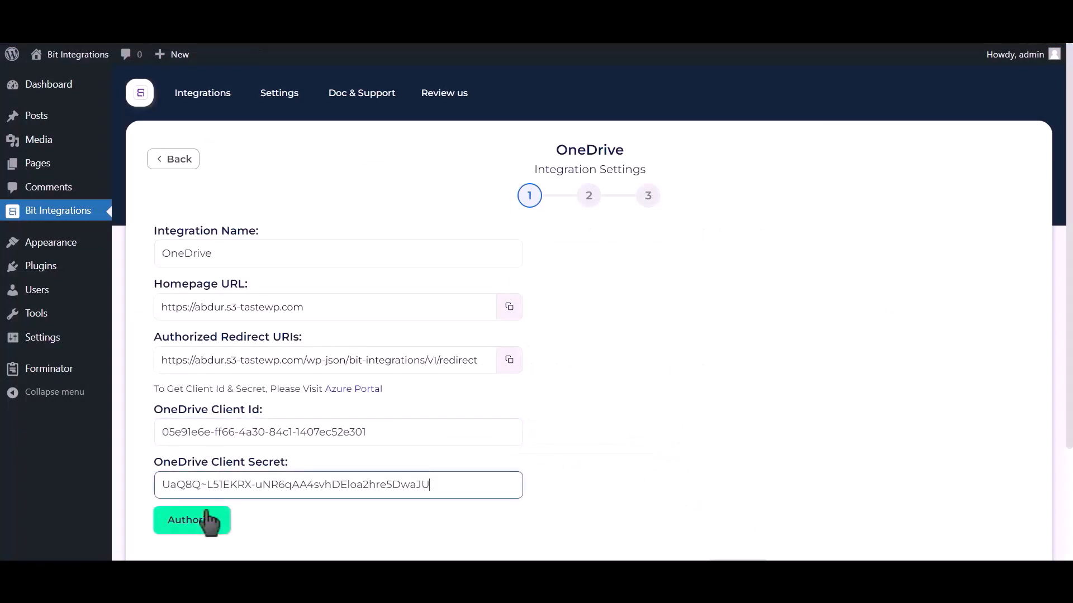
Grant Bit Integrations Microsoft access to OneDrive, then continue to the folder selection step.
left_click(196, 521)
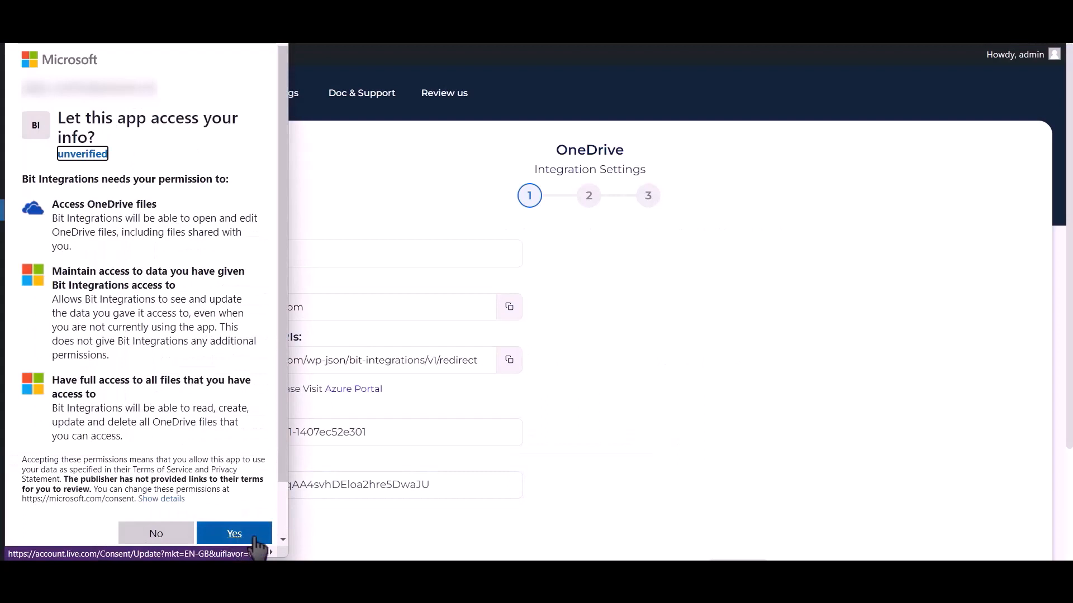
left_click(253, 539)
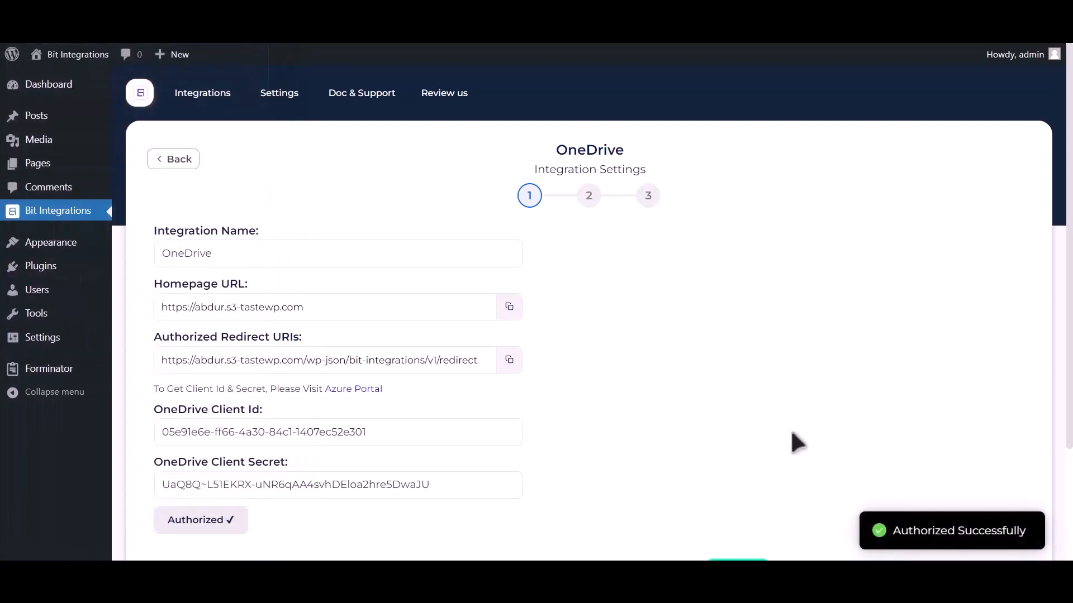
left_click_drag(891, 530, 1028, 527)
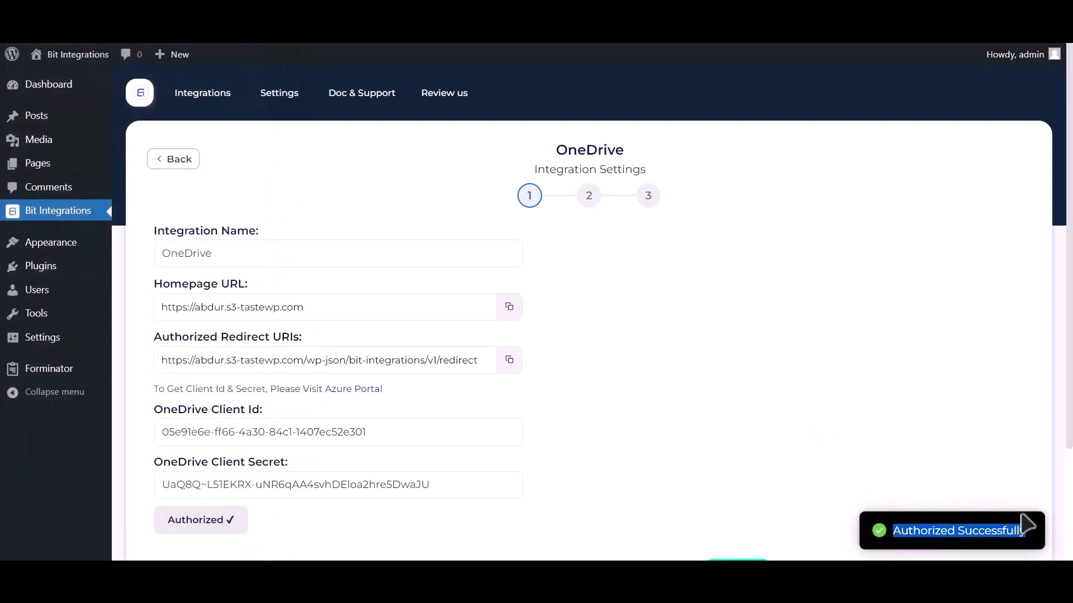
scroll(875, 426, "down", 3)
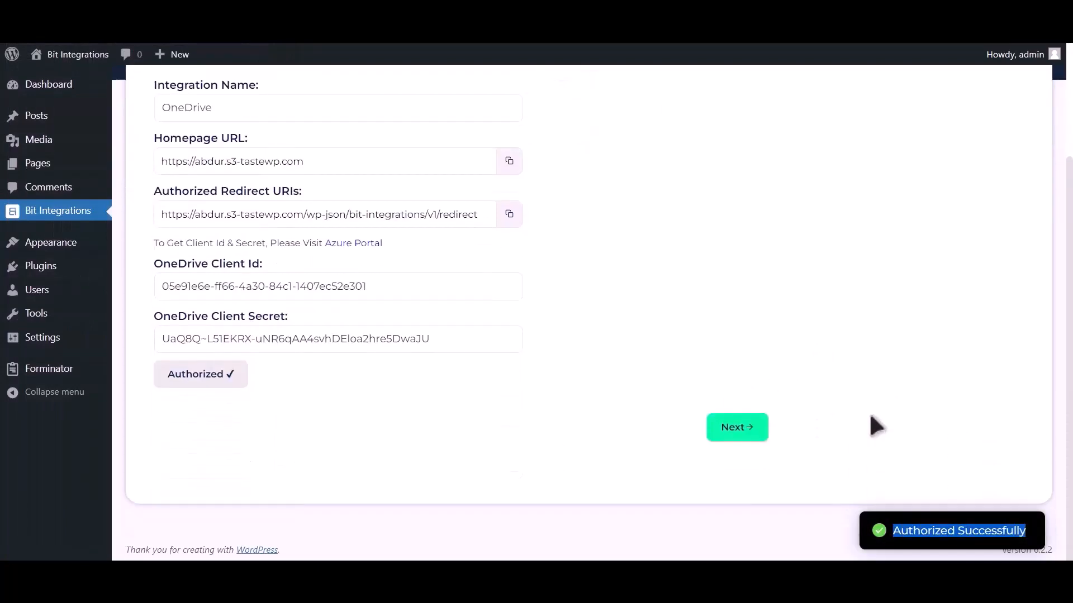
left_click(736, 427)
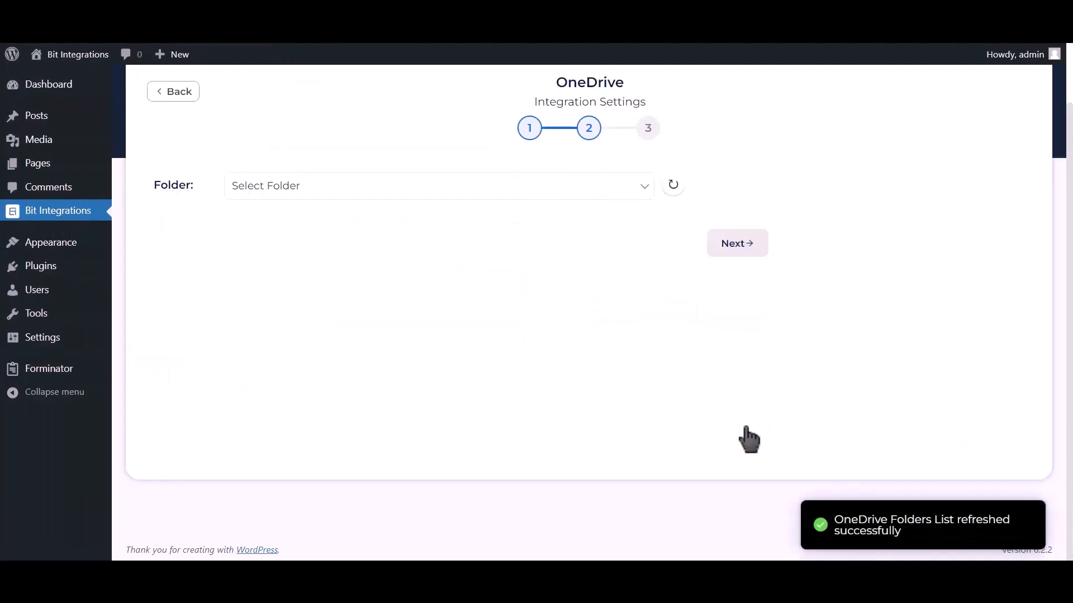
Choose Bit Integrations as the OneDrive destination folder.
left_click(302, 192)
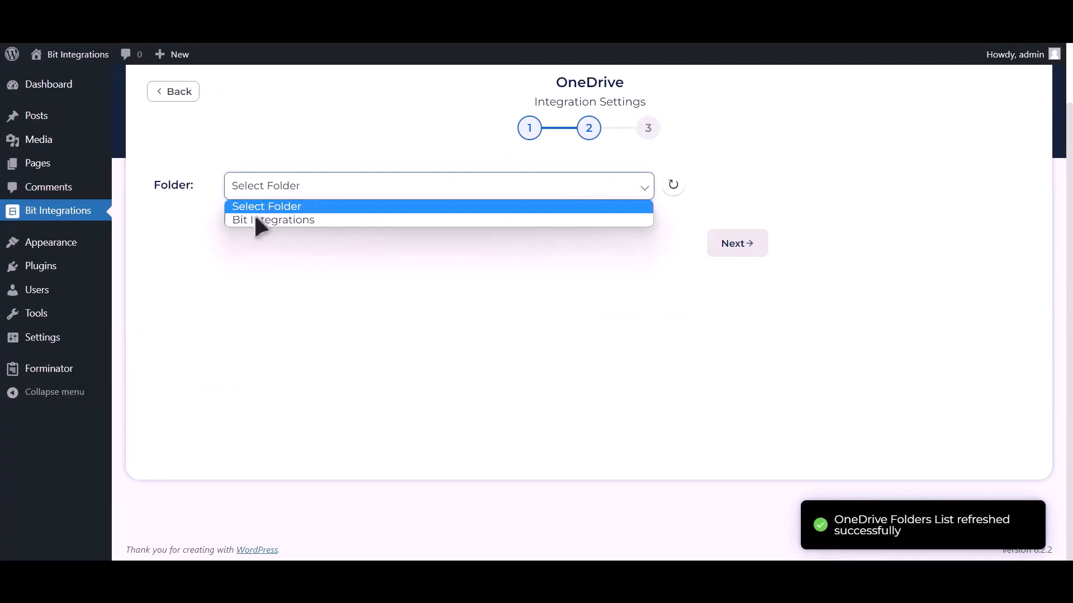
left_click(280, 218)
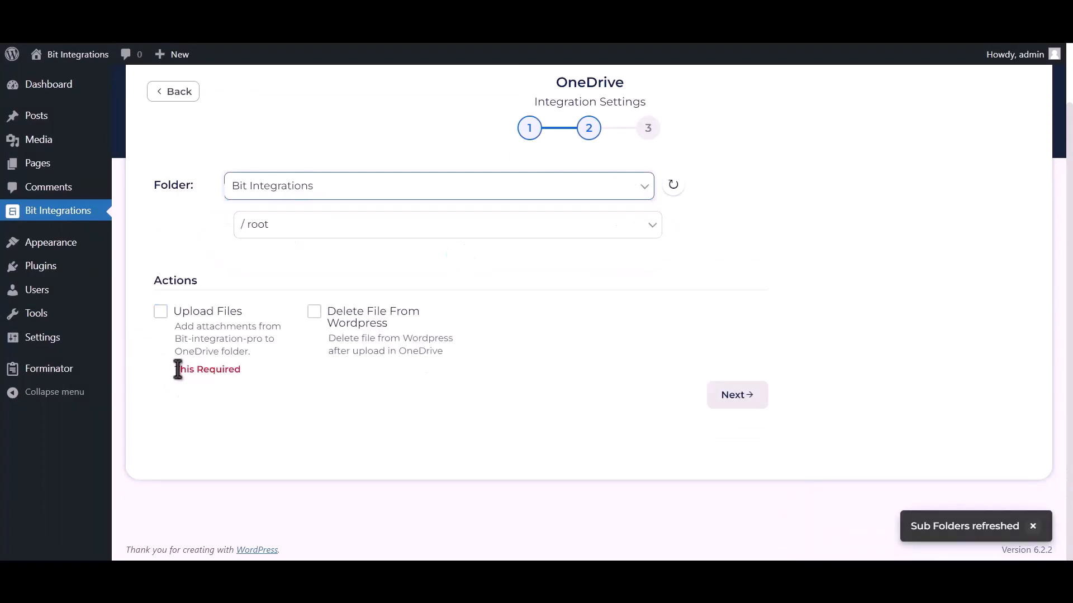
left_click_drag(175, 370, 243, 372)
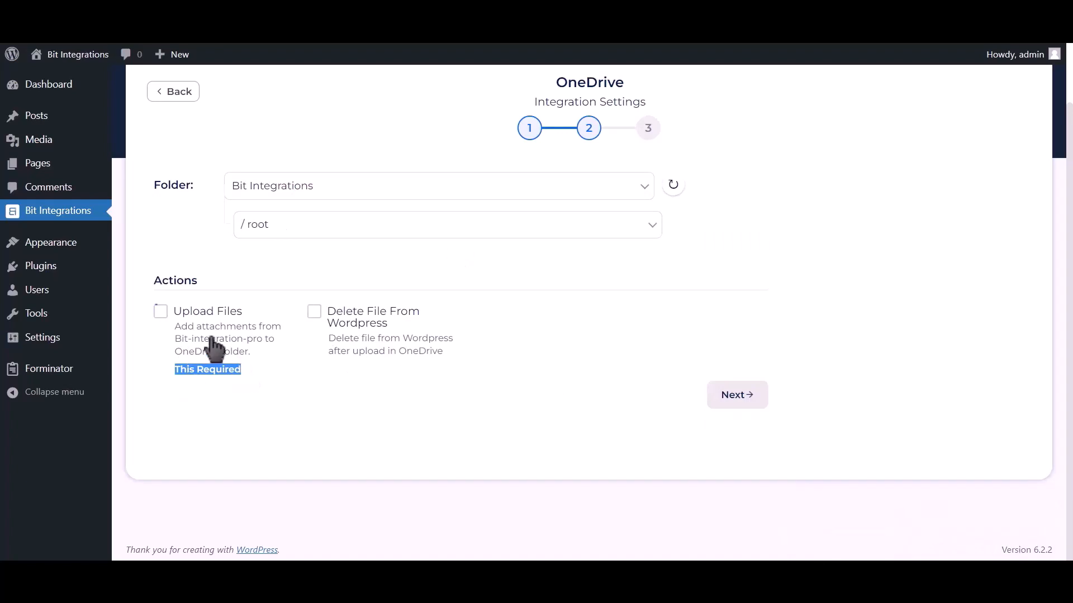
Enable Upload Files using the Upload file-1 field, then finish and save the integration.
left_click(160, 311)
left_click(618, 305)
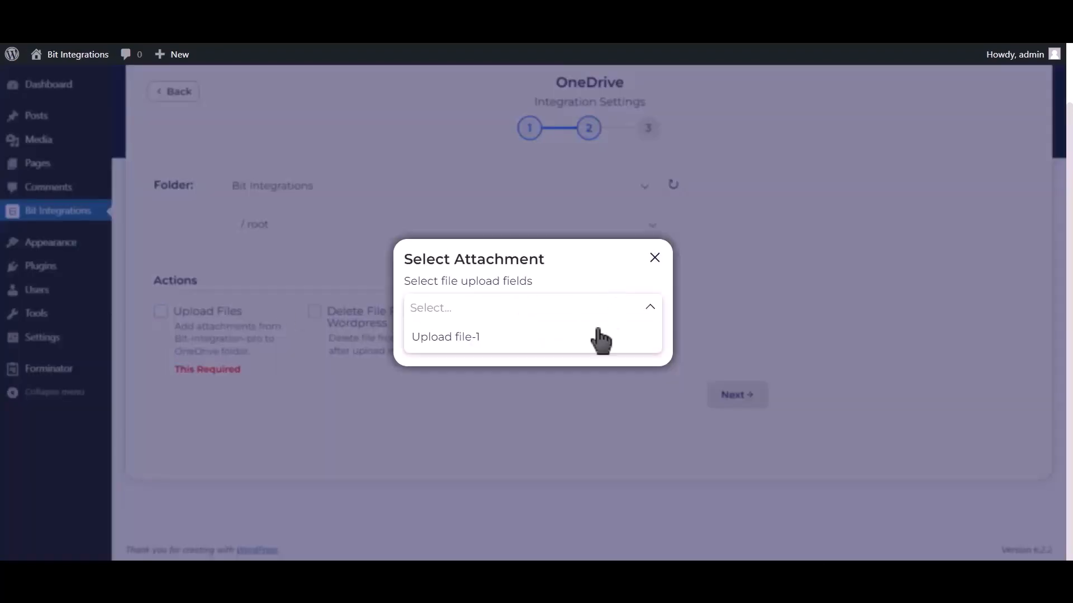
left_click(598, 345)
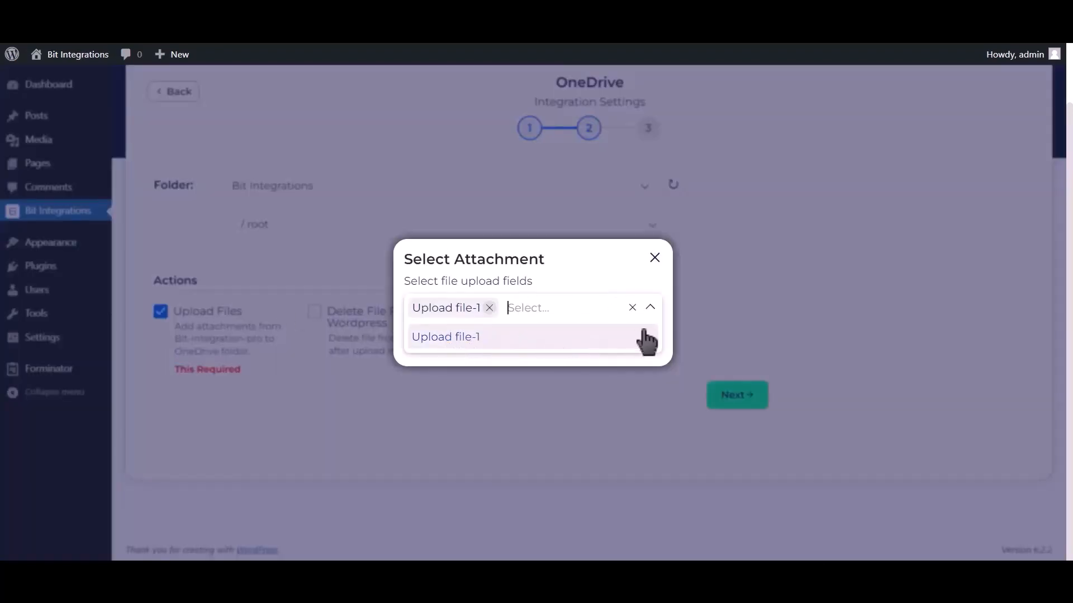
left_click(650, 308)
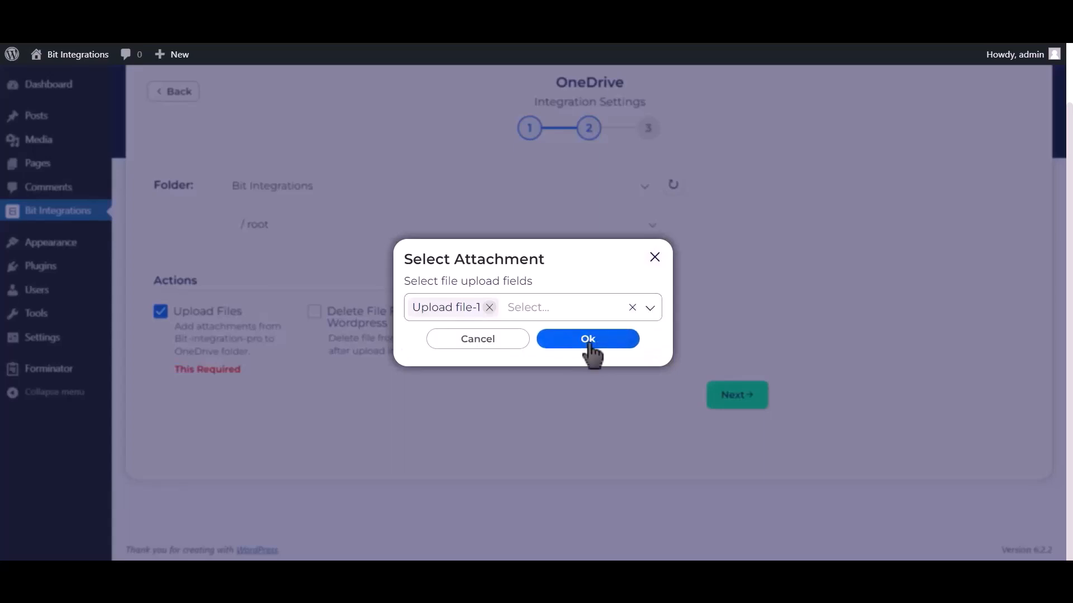
left_click(594, 347)
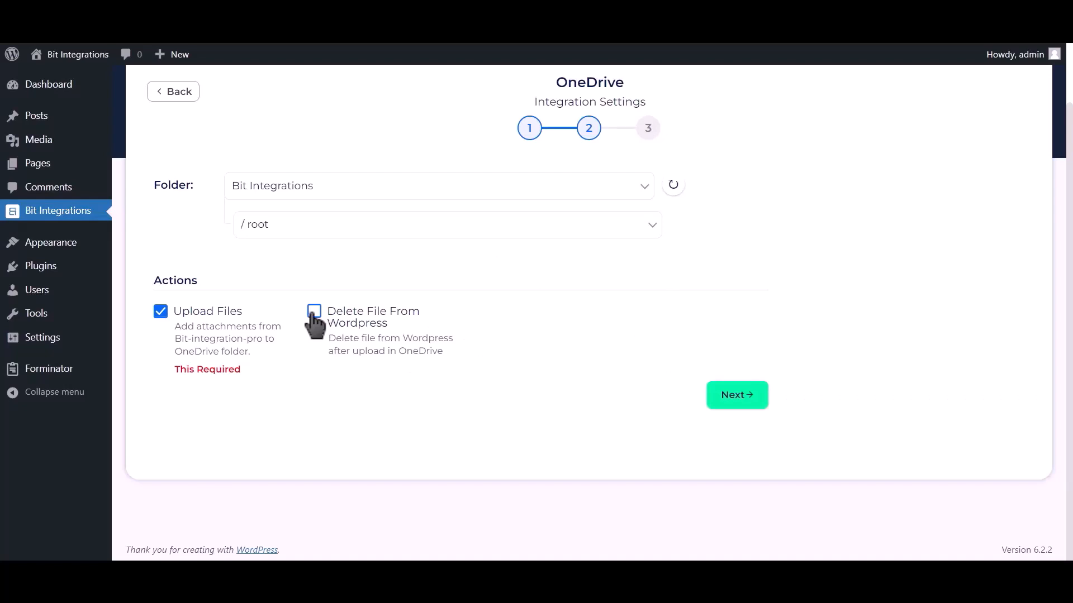
left_click(745, 408)
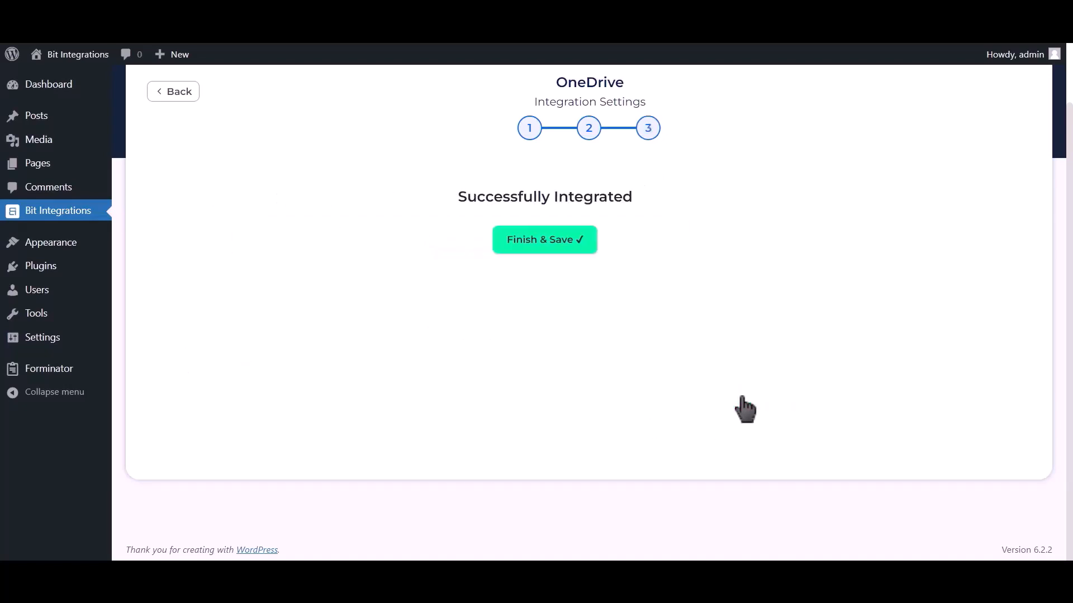
left_click(591, 240)
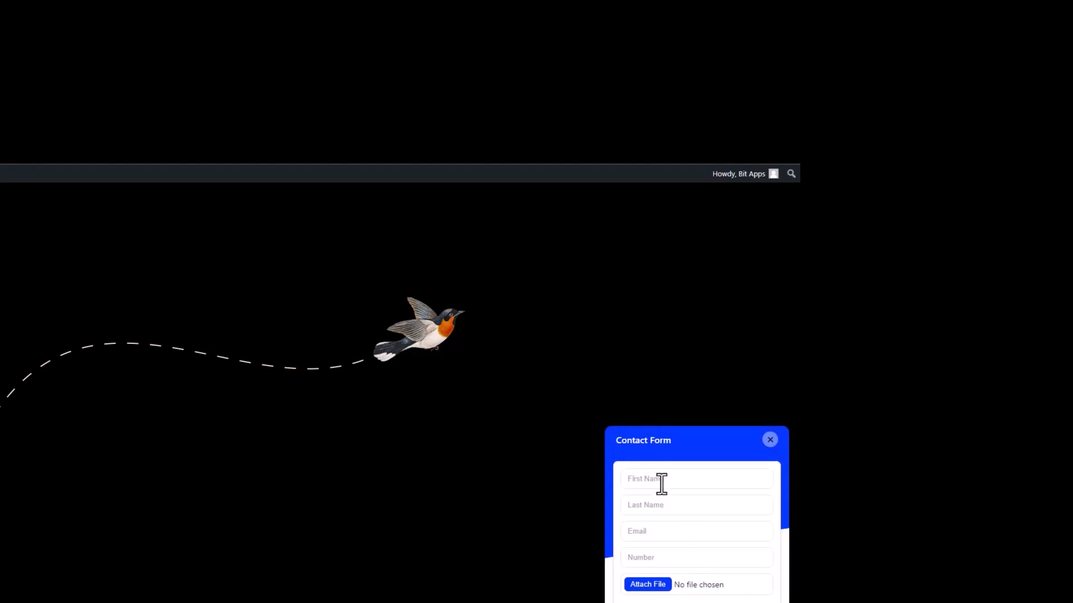
Fill the contact form with first name 'Bit', last name 'Integrations', an e-mail and a phone number.
left_click(661, 483)
type("Bit")
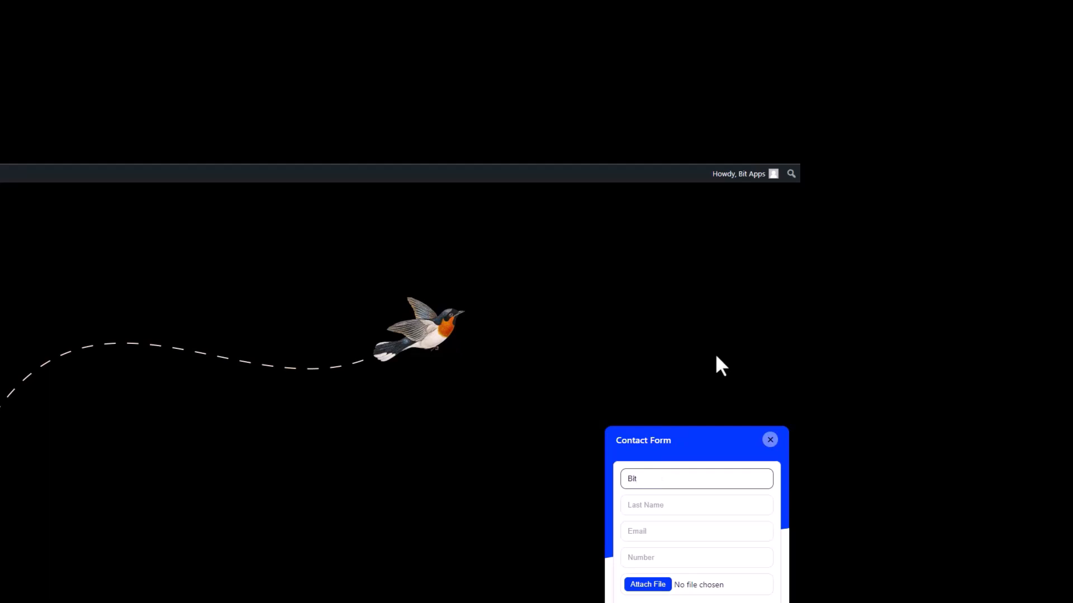
left_click(734, 503)
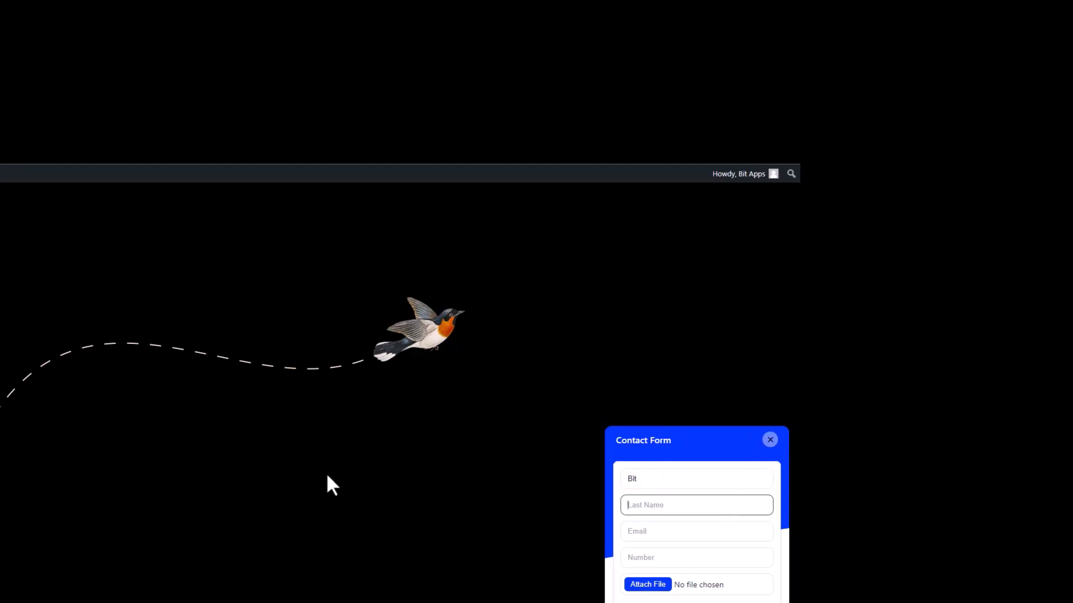
type("Integrations")
left_click(634, 532)
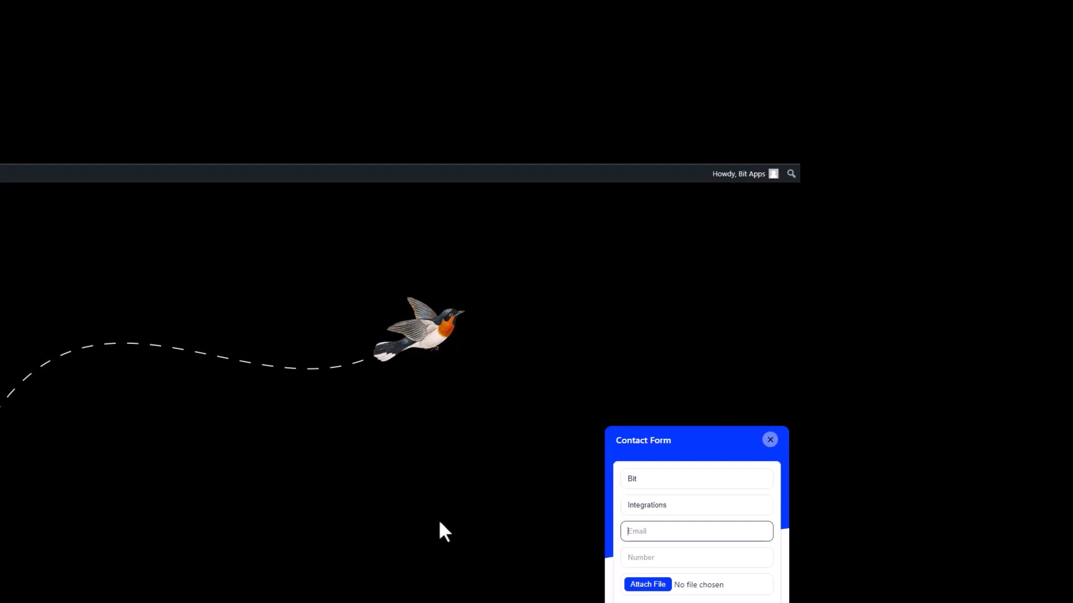
left_click(649, 558)
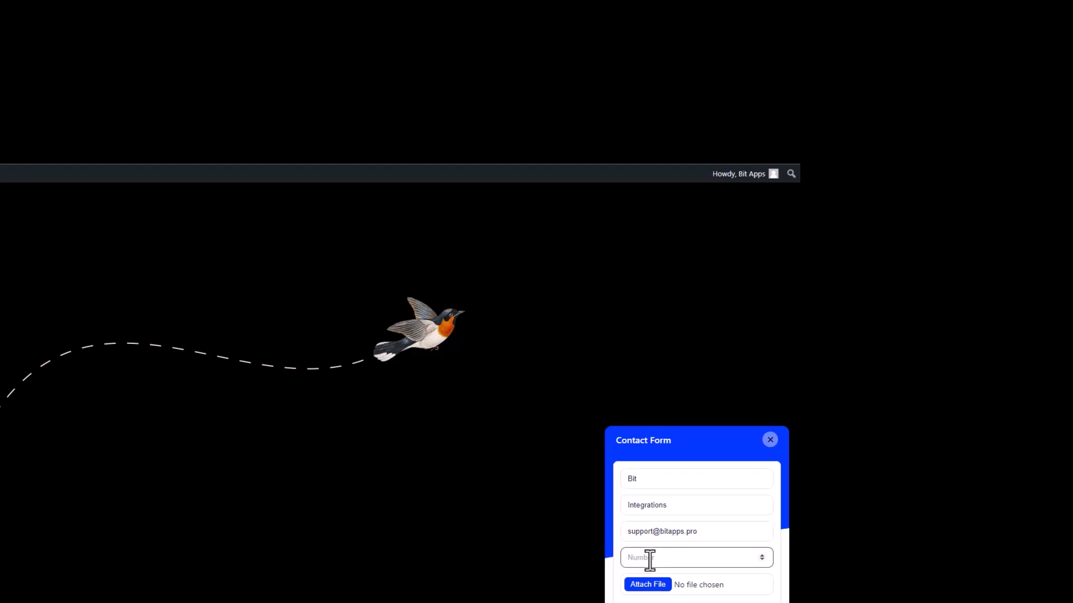
type("444555666")
Attach bit-integrations.svg and submit the contact form.
left_click(651, 586)
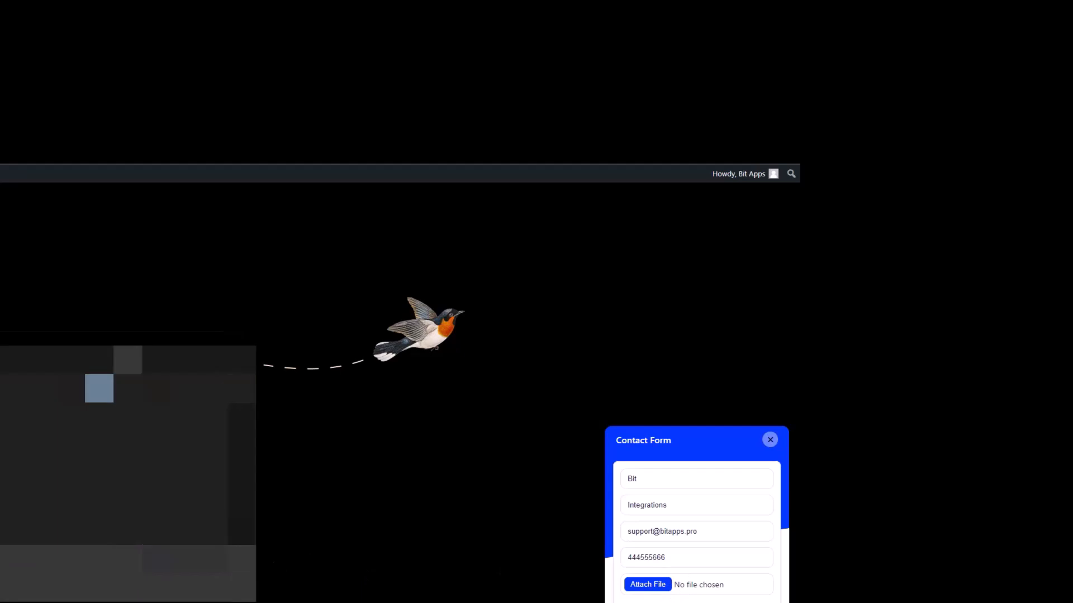
left_click(112, 417)
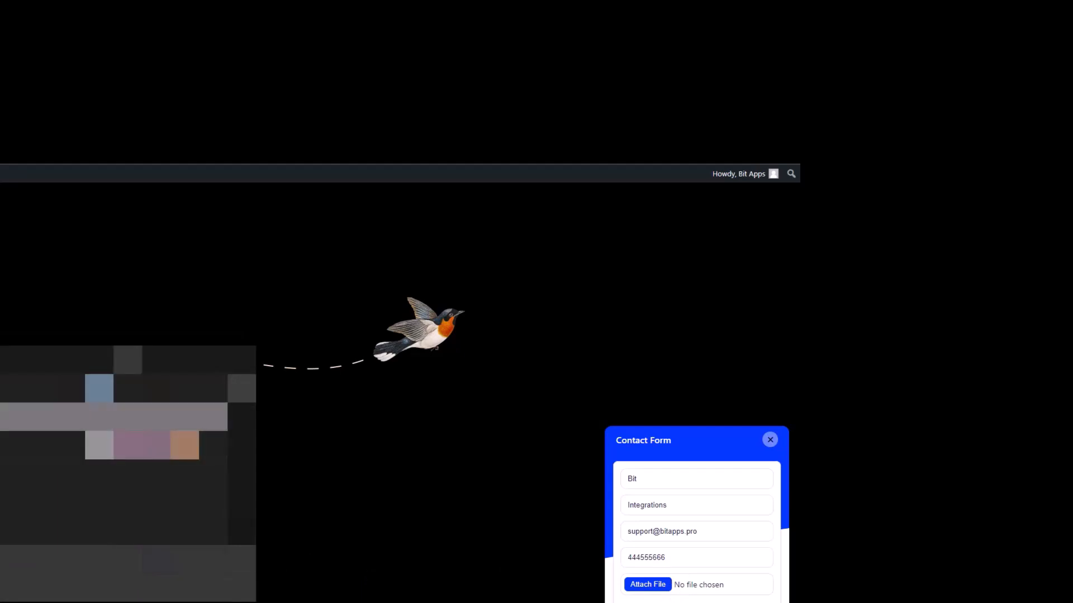
left_click(159, 580)
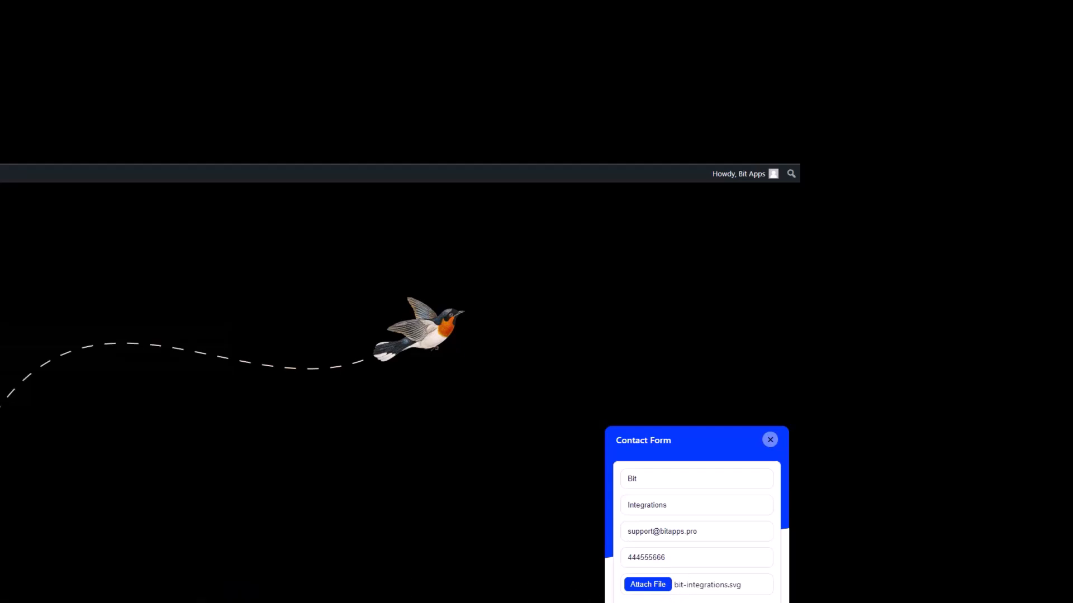
left_click(665, 602)
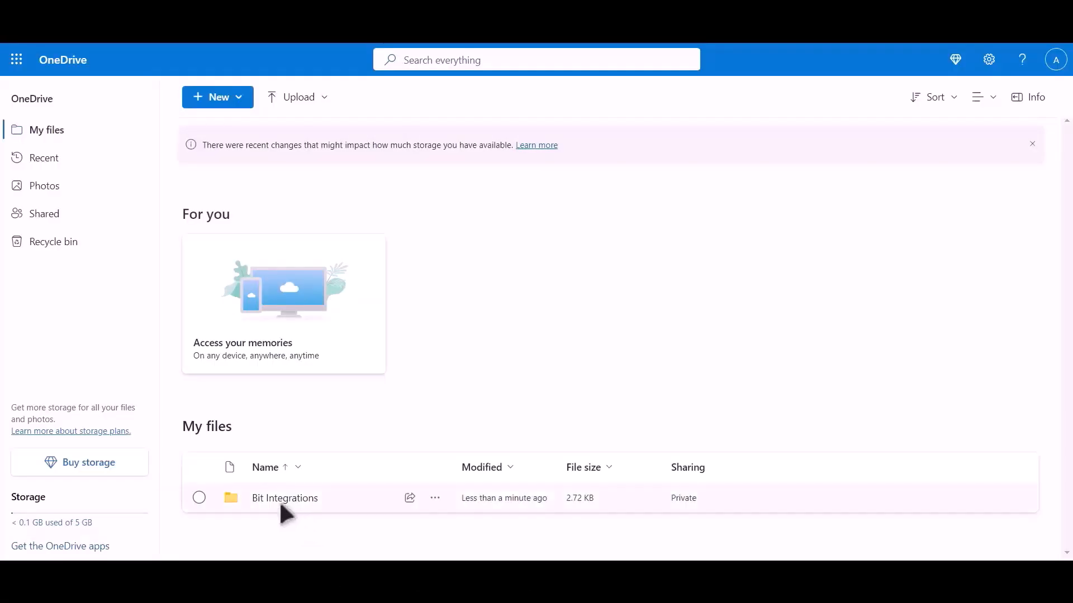
Open the Bit Integrations folder and select the uploaded Bit Integrations image.
left_click(295, 501)
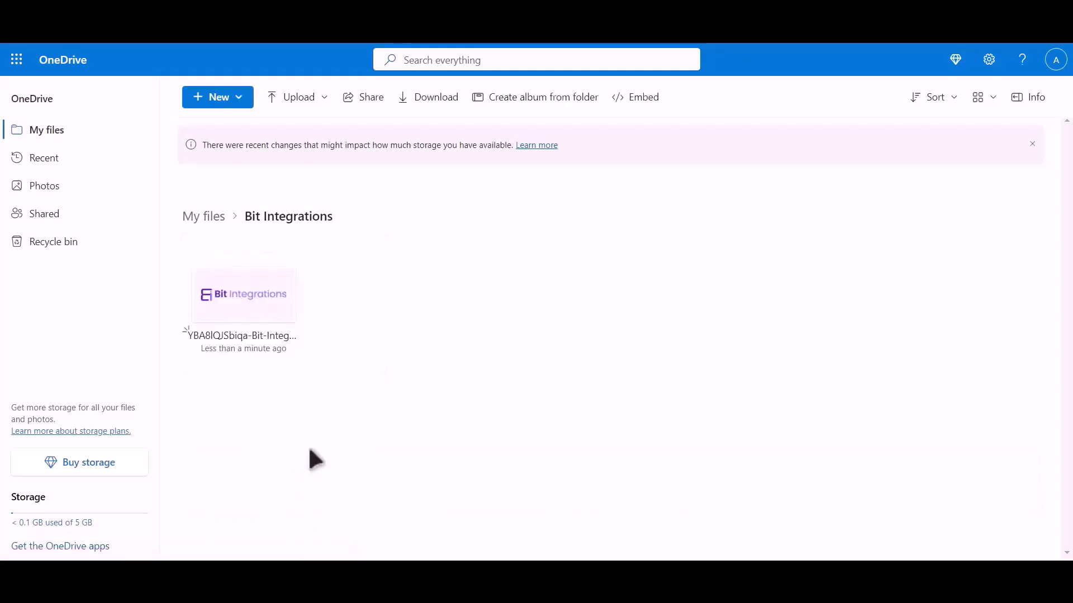
left_click_drag(324, 366, 195, 258)
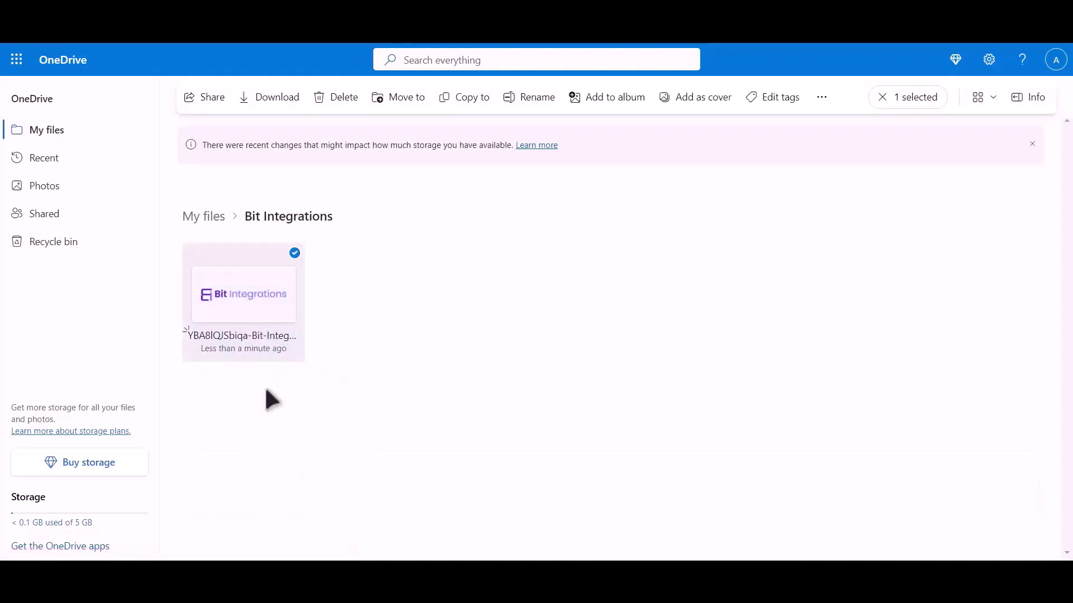